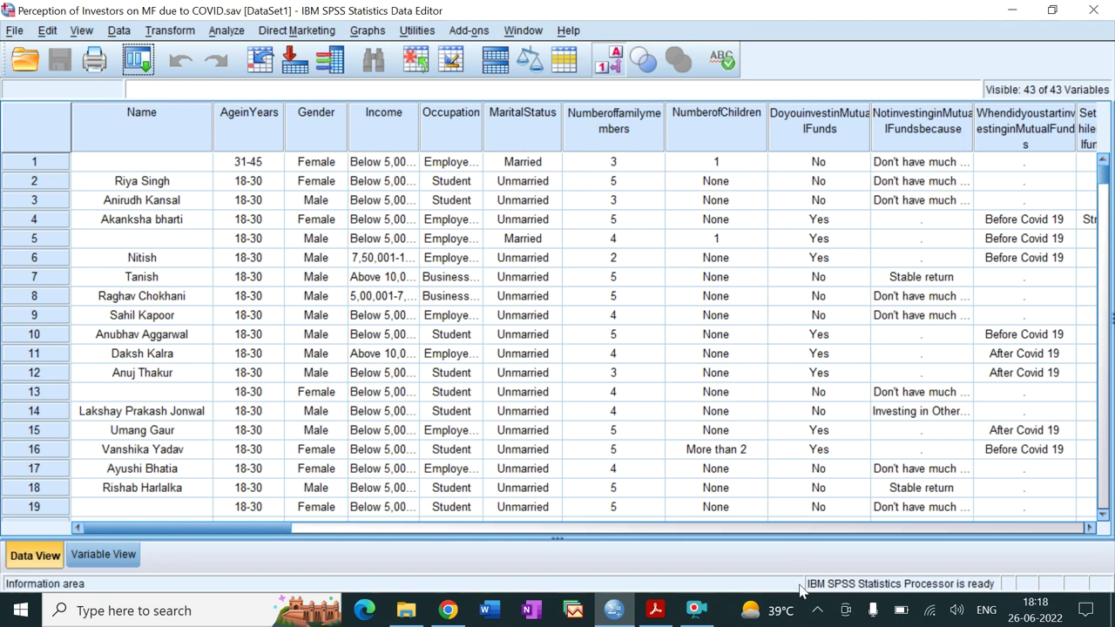
- Compare the Effect of Covid 19 statements in the Acrobat Reader questionnaire with the variable definitions in the SPSS data file
{"action": "left_click", "coordinate": [658, 613]}
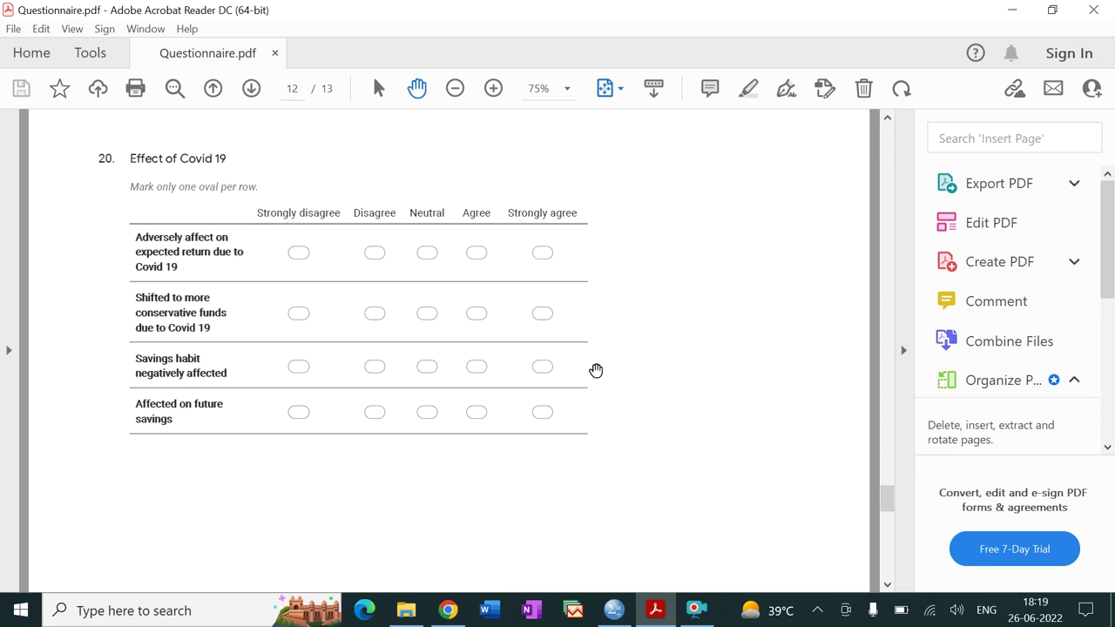
{"action": "left_click", "coordinate": [614, 609]}
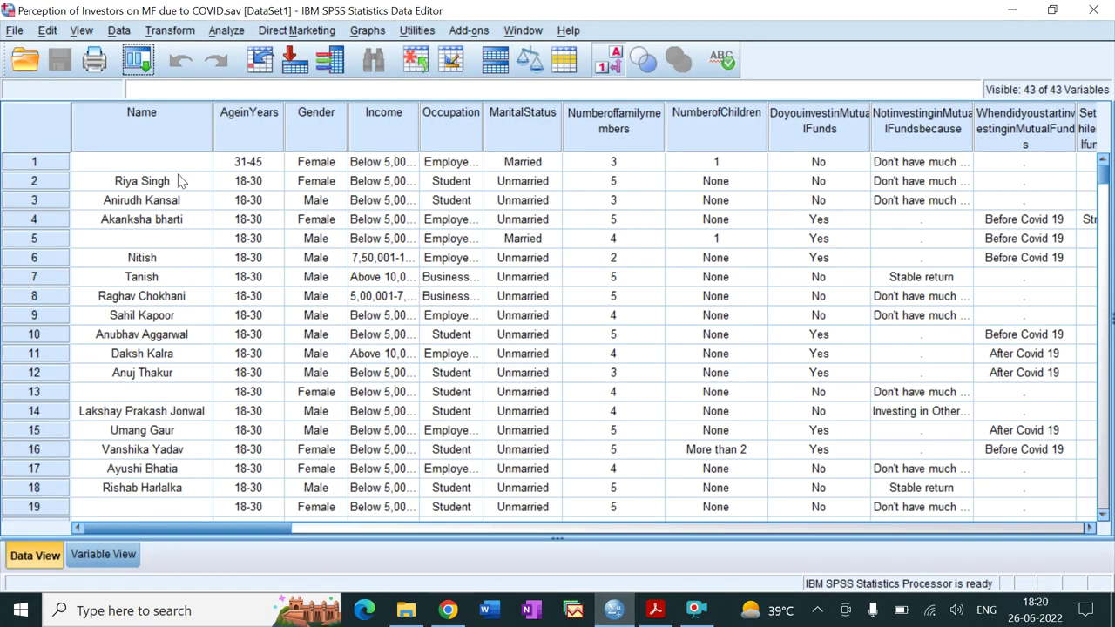
{"action": "left_click", "coordinate": [103, 555]}
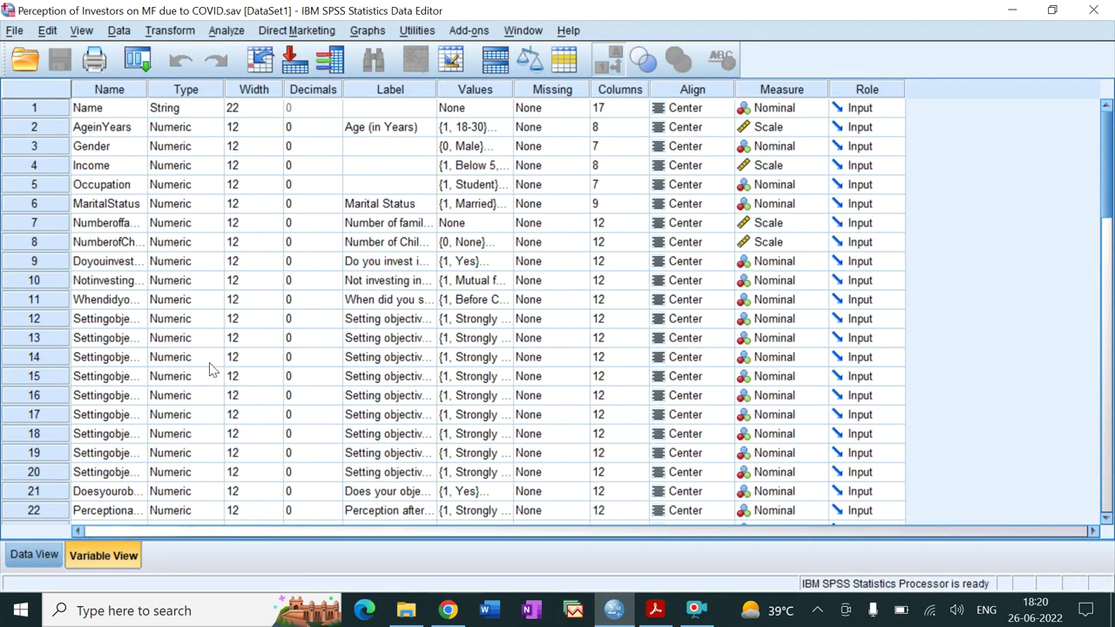
{"action": "scroll", "coordinate": [242, 341], "scroll_direction": "down", "scroll_amount": 1}
{"action": "scroll", "coordinate": [242, 342], "scroll_direction": "down", "scroll_amount": 2}
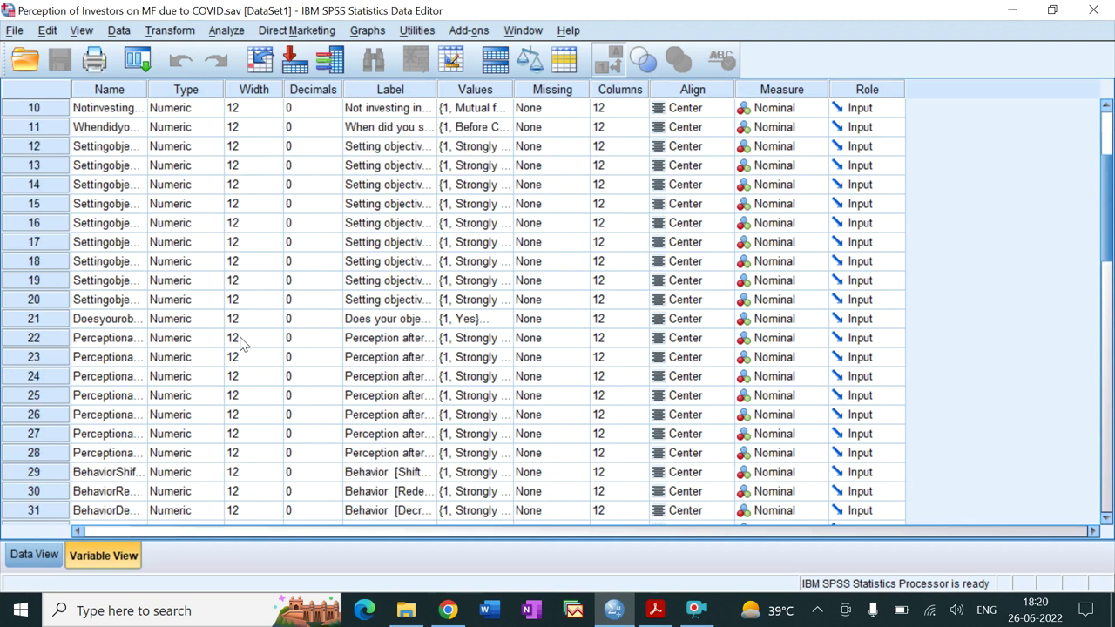
{"action": "scroll", "coordinate": [242, 342], "scroll_direction": "down", "scroll_amount": 6}
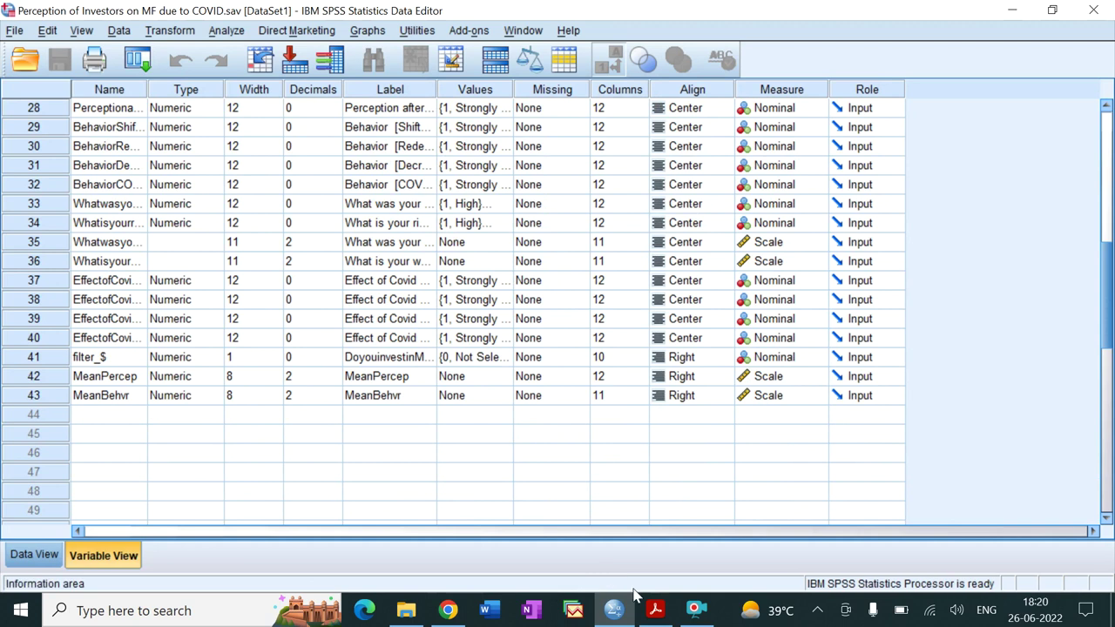
{"action": "left_click", "coordinate": [654, 610]}
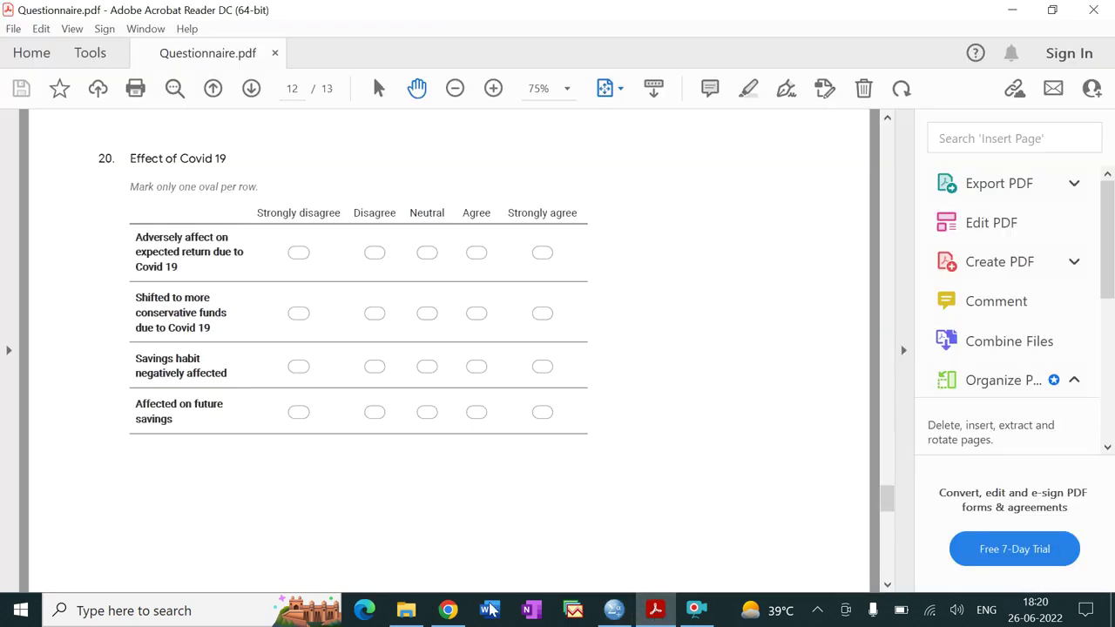
{"action": "left_click", "coordinate": [611, 613]}
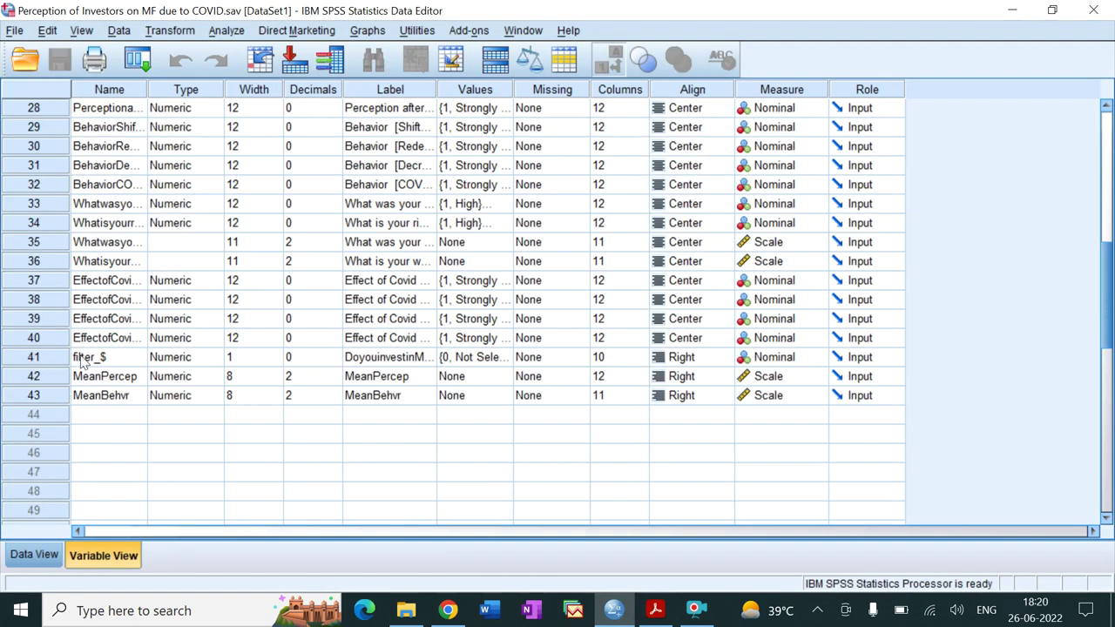
- Examine the value labels of the first Effect of Covid 19 variable in row 37
{"action": "left_click", "coordinate": [503, 280]}
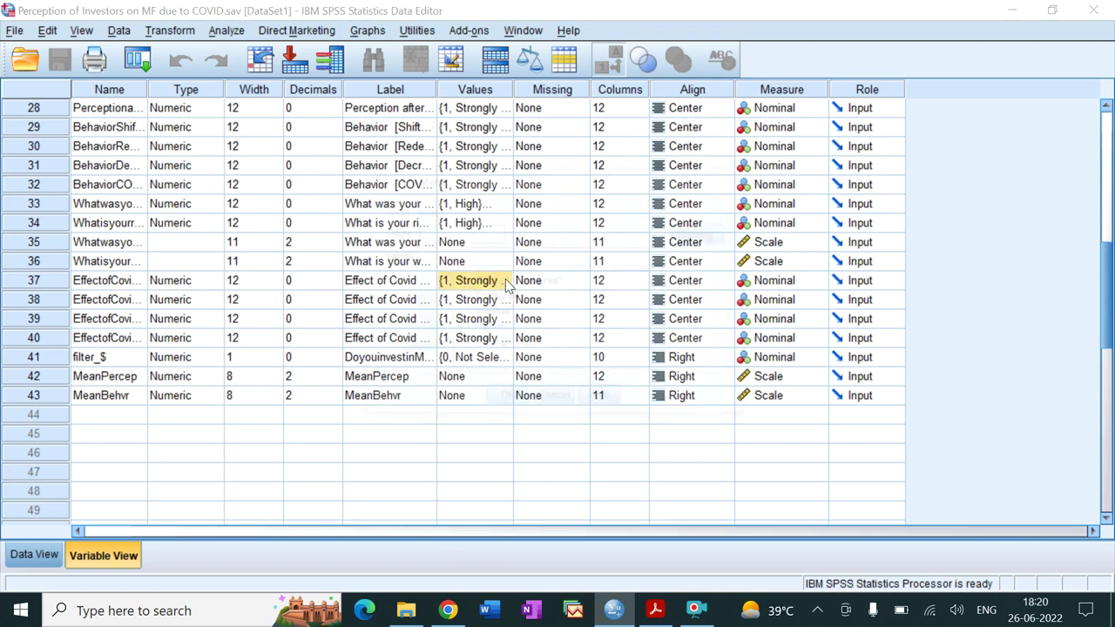
{"action": "left_click", "coordinate": [507, 281]}
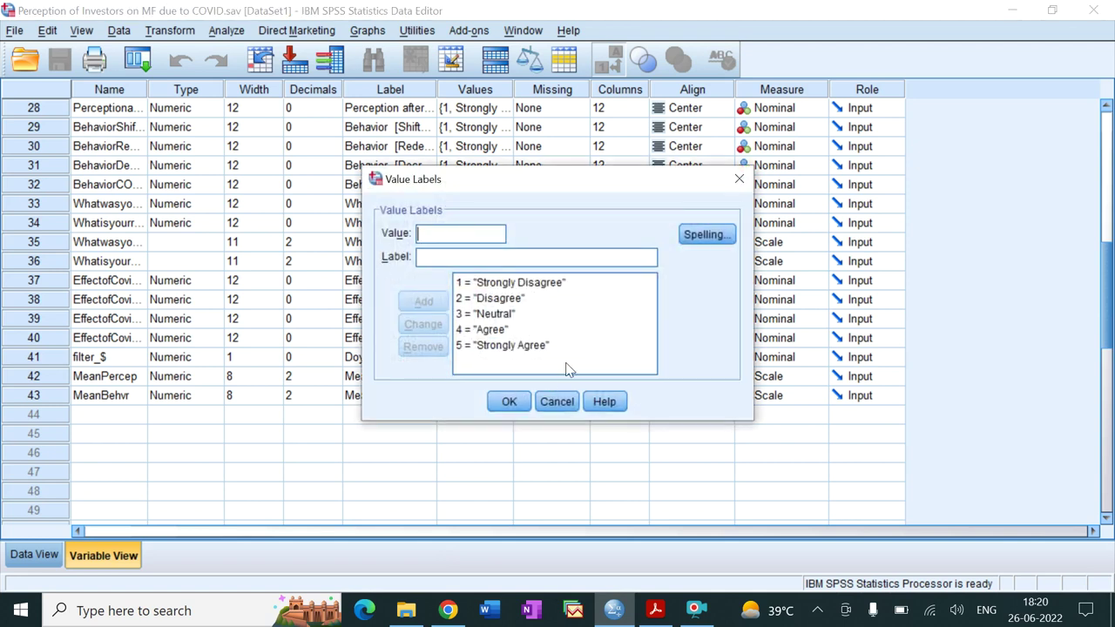
{"action": "left_click", "coordinate": [556, 401]}
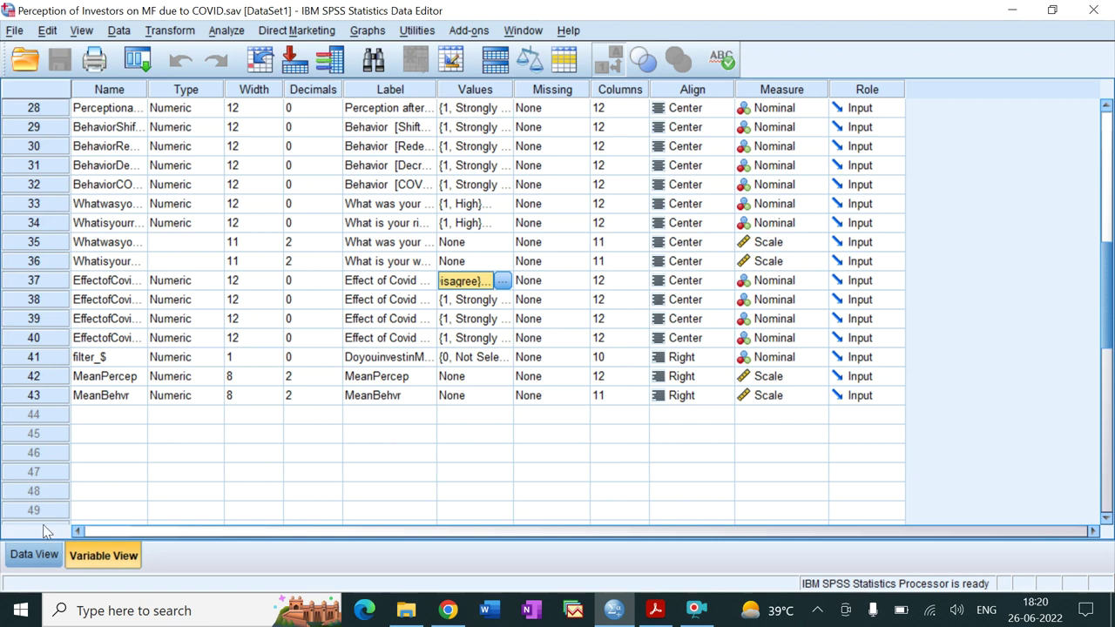
- Start computing a new variable from the data, with EffectCOVID as the target variable name
{"action": "left_click", "coordinate": [35, 556]}
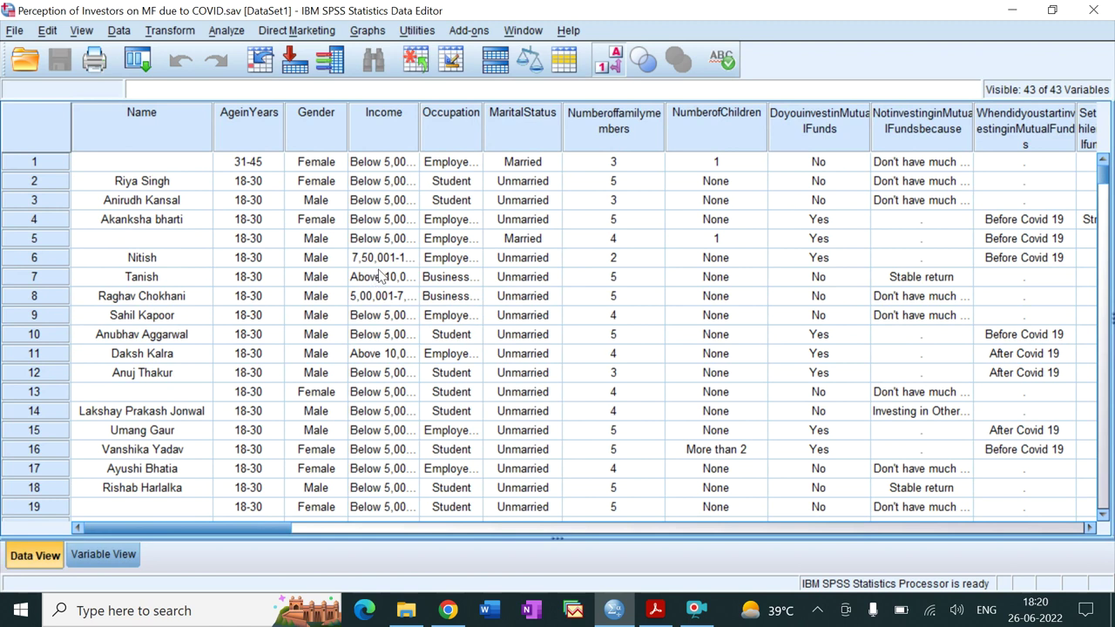
{"action": "left_click", "coordinate": [178, 31]}
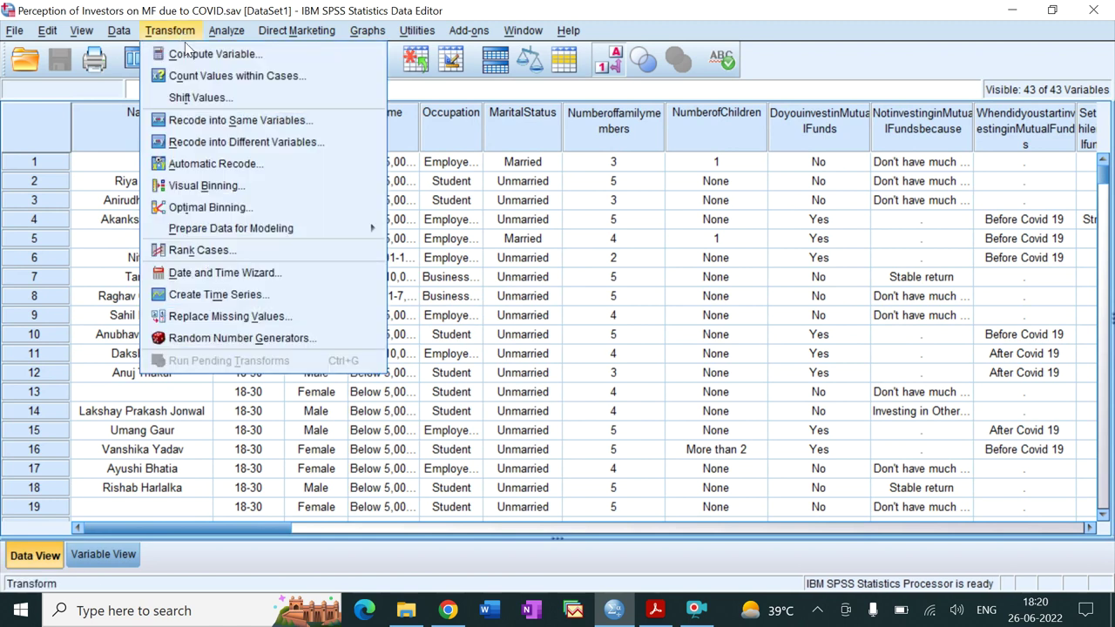
{"action": "left_click", "coordinate": [190, 55]}
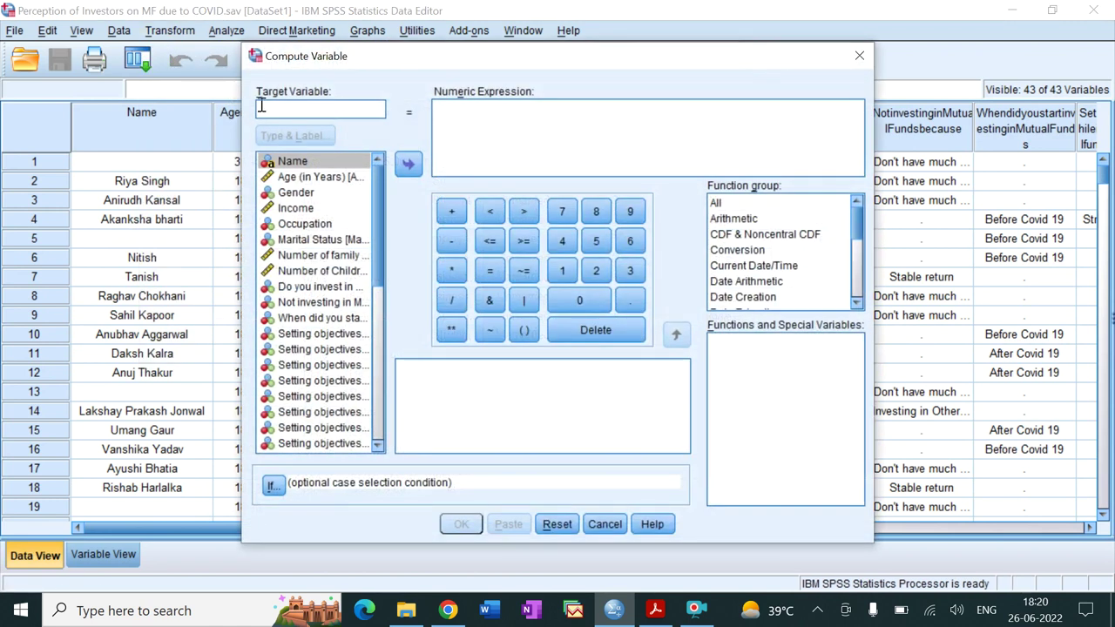
{"action": "left_click", "coordinate": [314, 111]}
{"action": "type", "text": "E"}
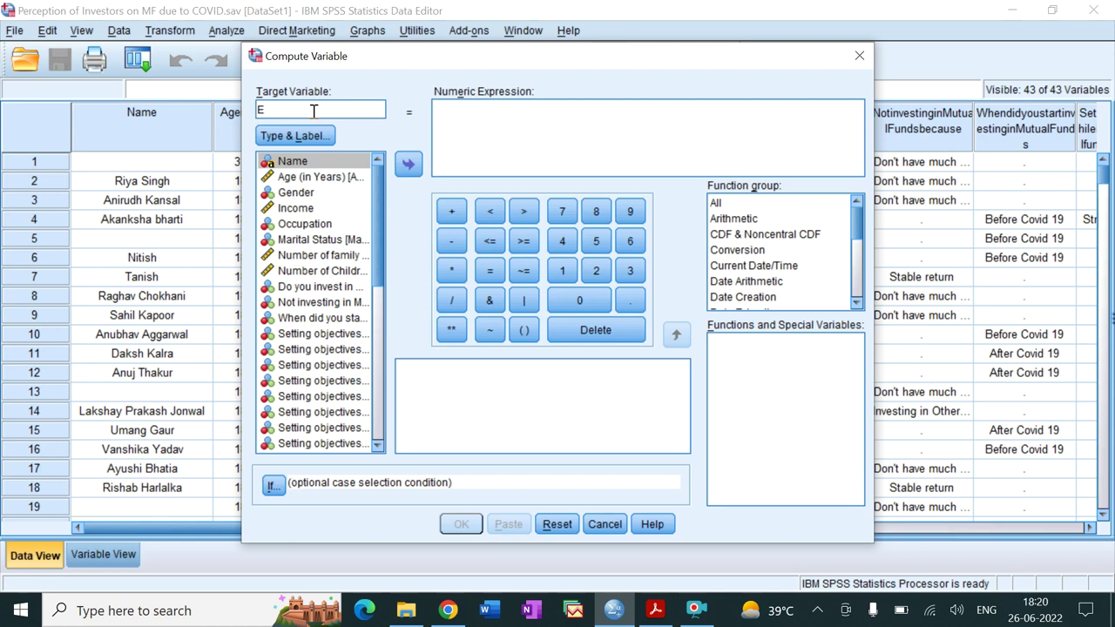
{"action": "type", "text": "FFffectCOVID"}
- Reuse the target variable's name as its label, EffectCOVID, keeping the numeric type
{"action": "double_click", "coordinate": [280, 110]}
{"action": "right_click", "coordinate": [288, 107]}
{"action": "left_click", "coordinate": [311, 181]}
{"action": "left_click", "coordinate": [300, 136]}
{"action": "left_click", "coordinate": [560, 252]}
{"action": "key", "text": "ctrl+v"}
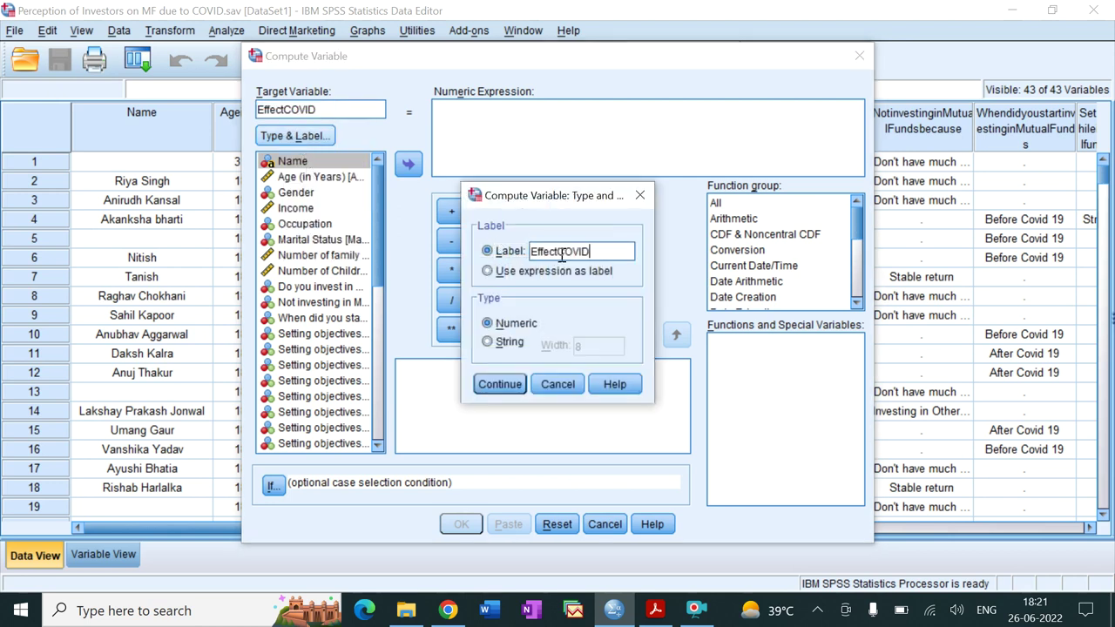
{"action": "left_click", "coordinate": [499, 384]}
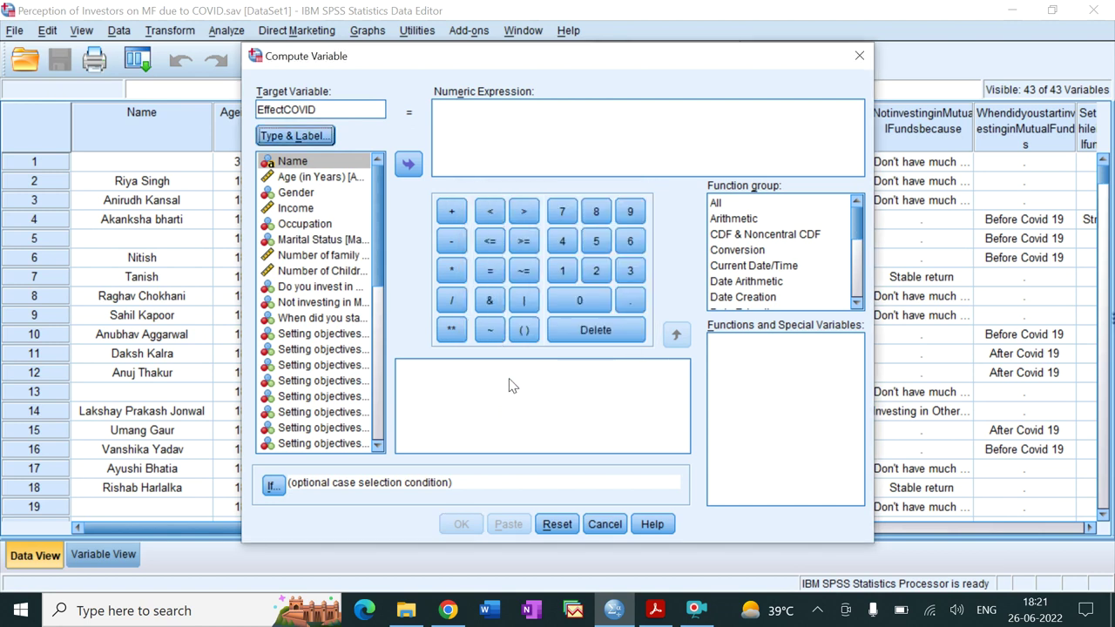
- Build the numeric expression with the MEAN function and the Effect of Covid 19 item on adversely affected expected return as its first argument
{"action": "left_click", "coordinate": [730, 206]}
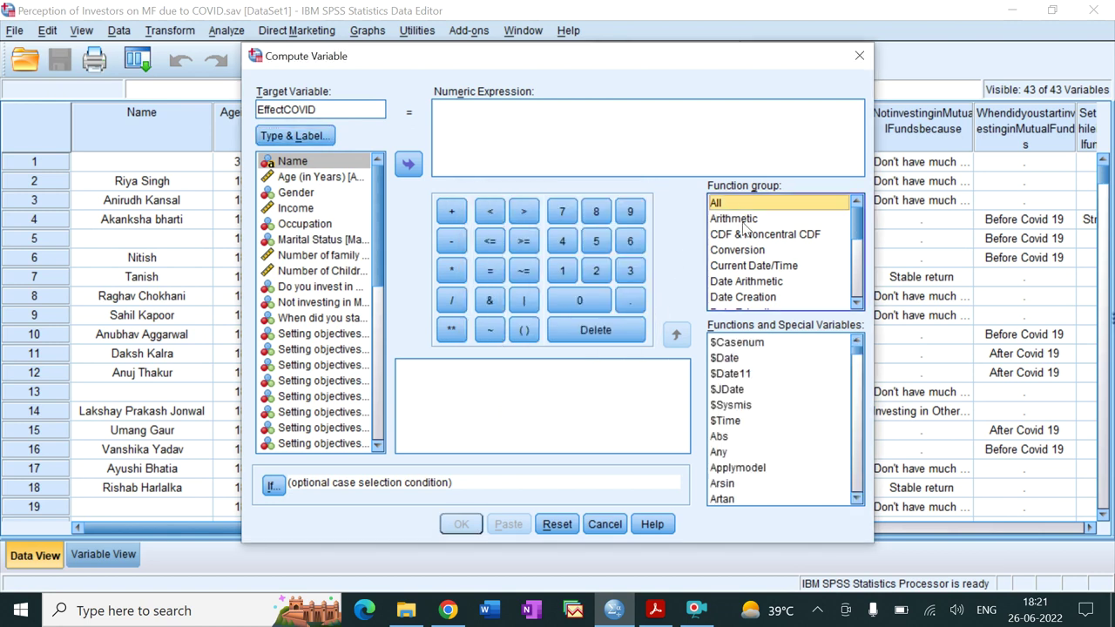
{"action": "left_click_drag", "start_coordinate": [858, 350], "coordinate": [864, 425]}
{"action": "double_click", "coordinate": [737, 474]}
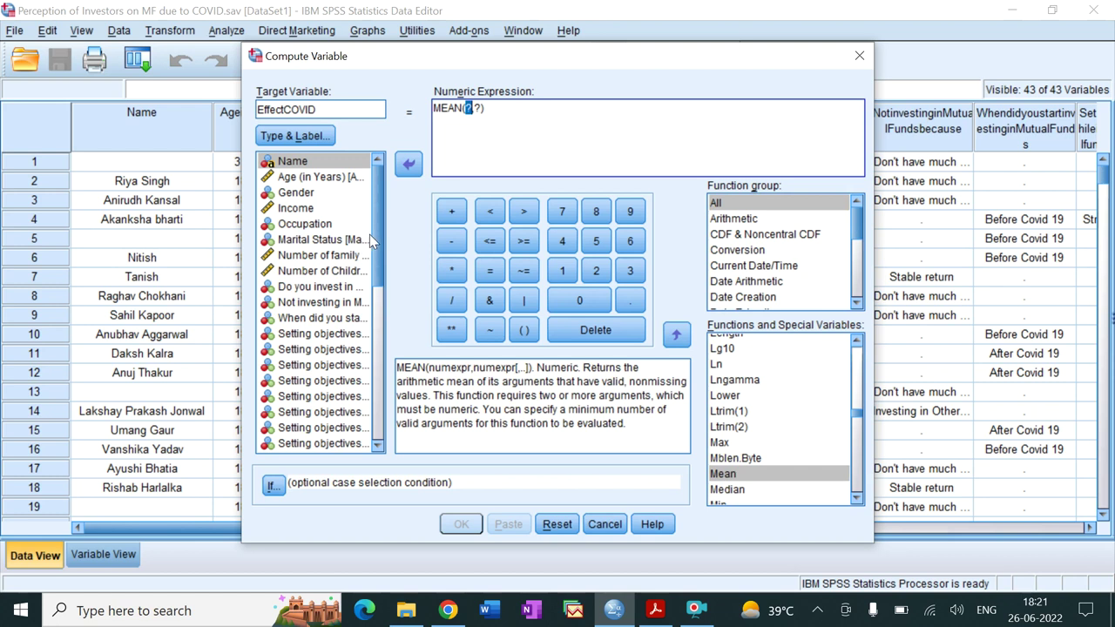
{"action": "scroll", "coordinate": [381, 326], "scroll_direction": "down", "scroll_amount": 10}
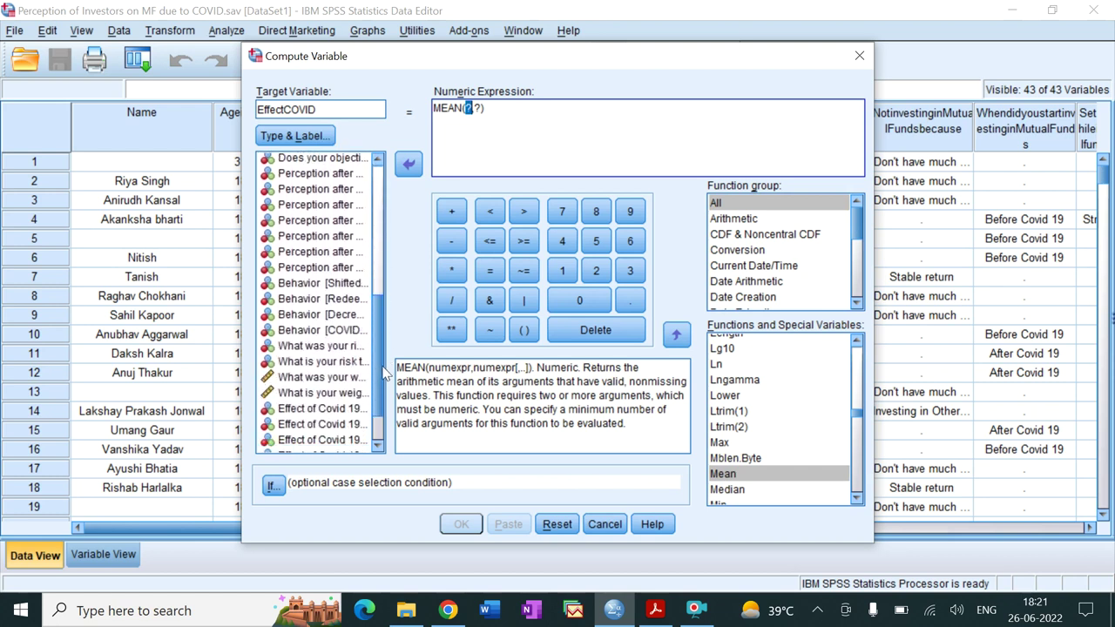
{"action": "left_click", "coordinate": [344, 360]}
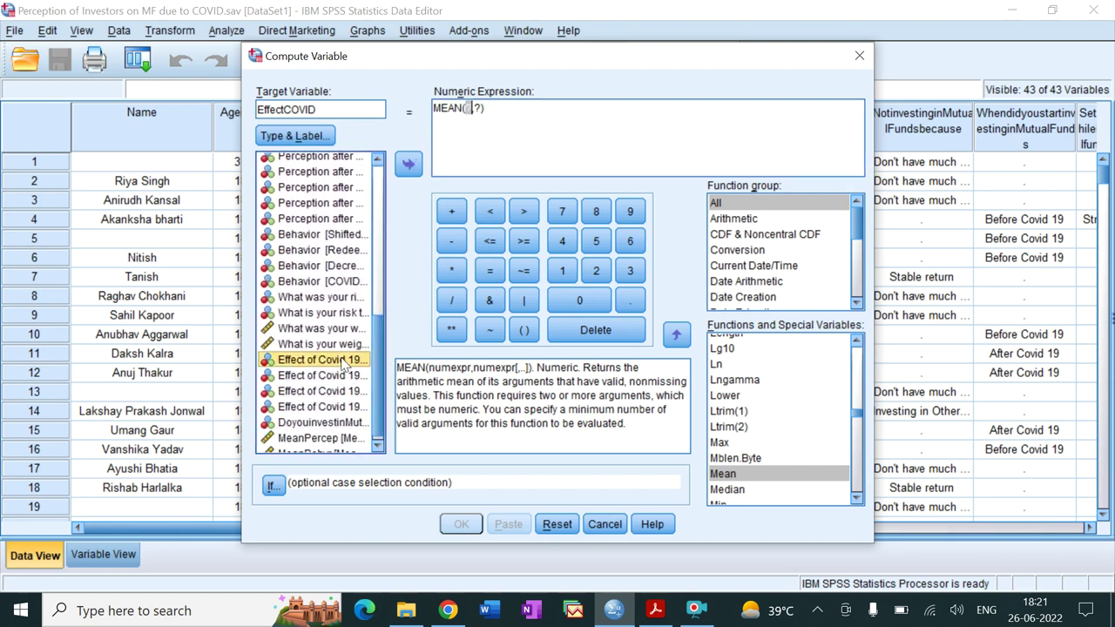
{"action": "left_click", "coordinate": [408, 167]}
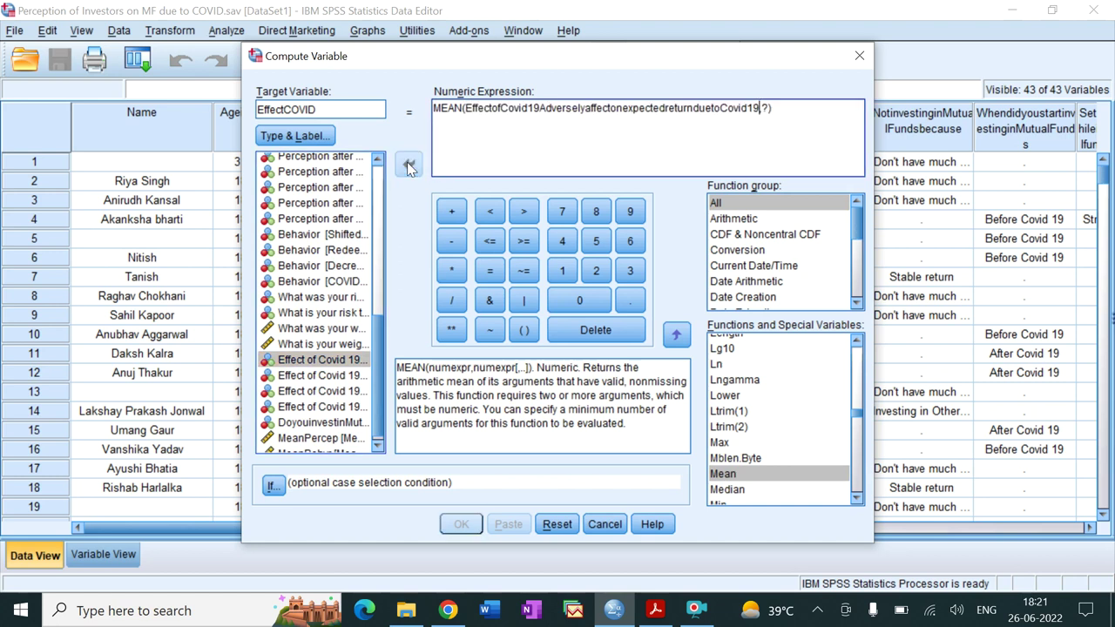
{"action": "key", "text": "Delete"}
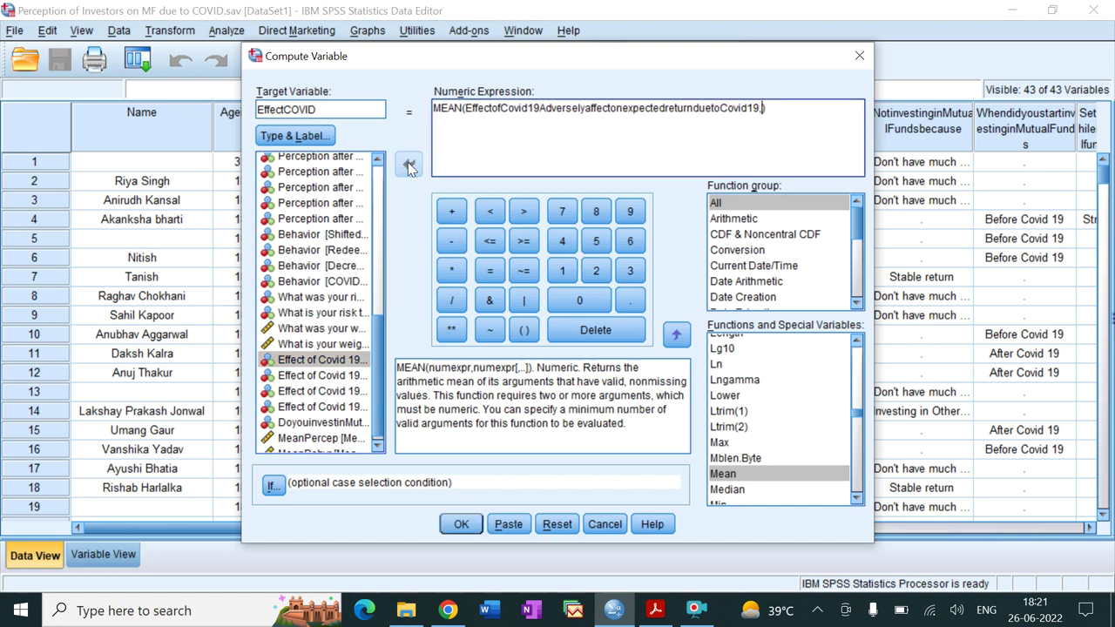
- Add the Effect of Covid 19 items on conservative funds, savings habit and future savings to the mean, and compute the variable
{"action": "left_click", "coordinate": [315, 376]}
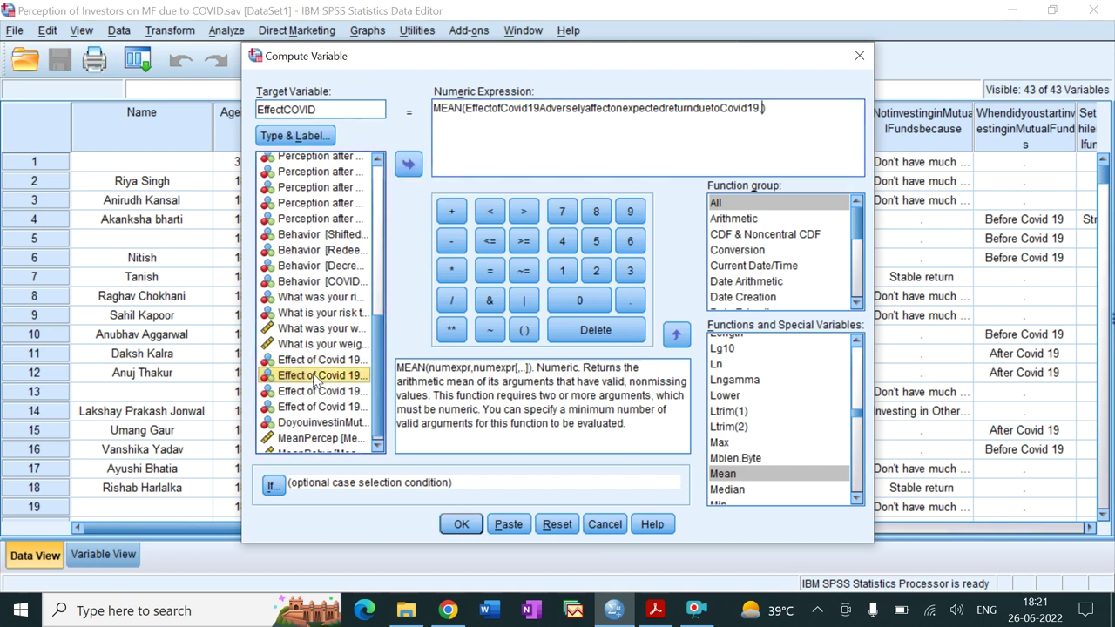
{"action": "left_click", "coordinate": [404, 169]}
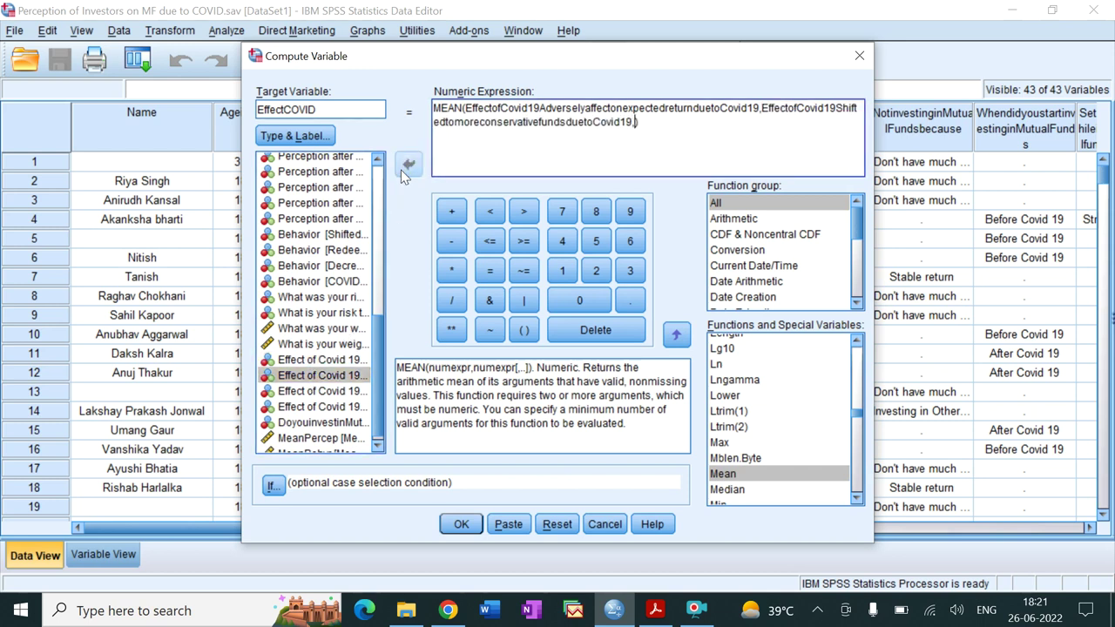
{"action": "left_click", "coordinate": [353, 394]}
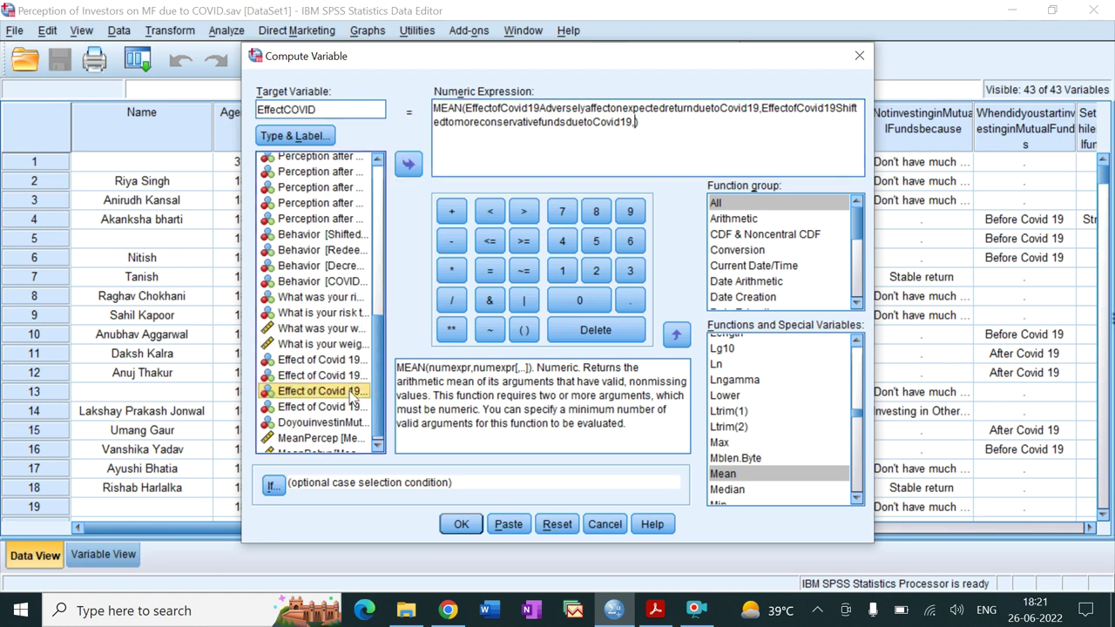
{"action": "left_click", "coordinate": [404, 164]}
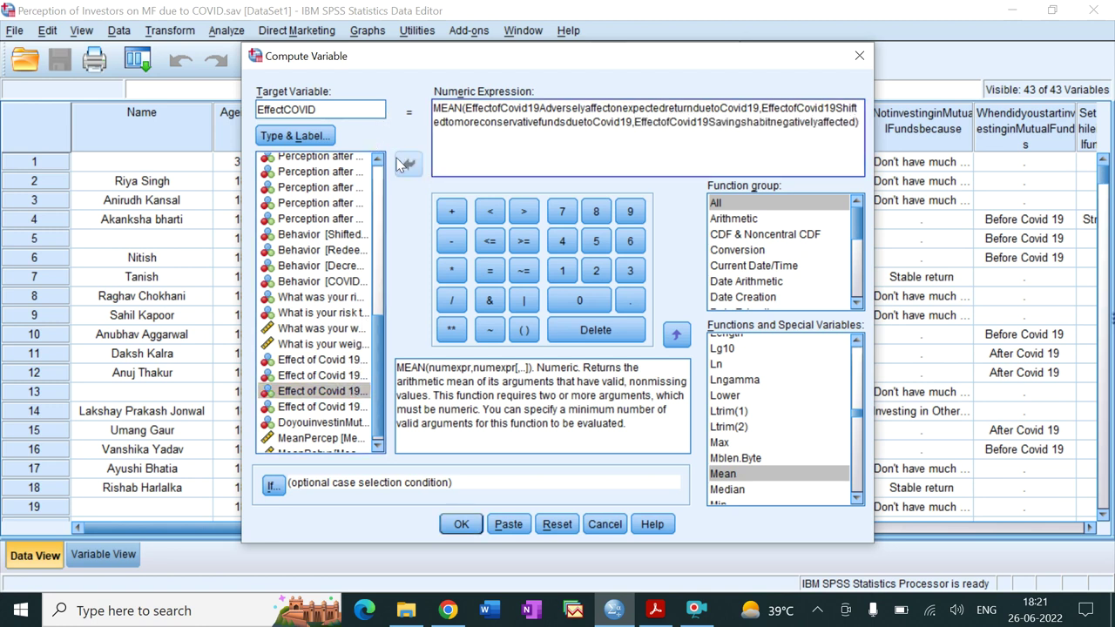
{"action": "left_click", "coordinate": [339, 408]}
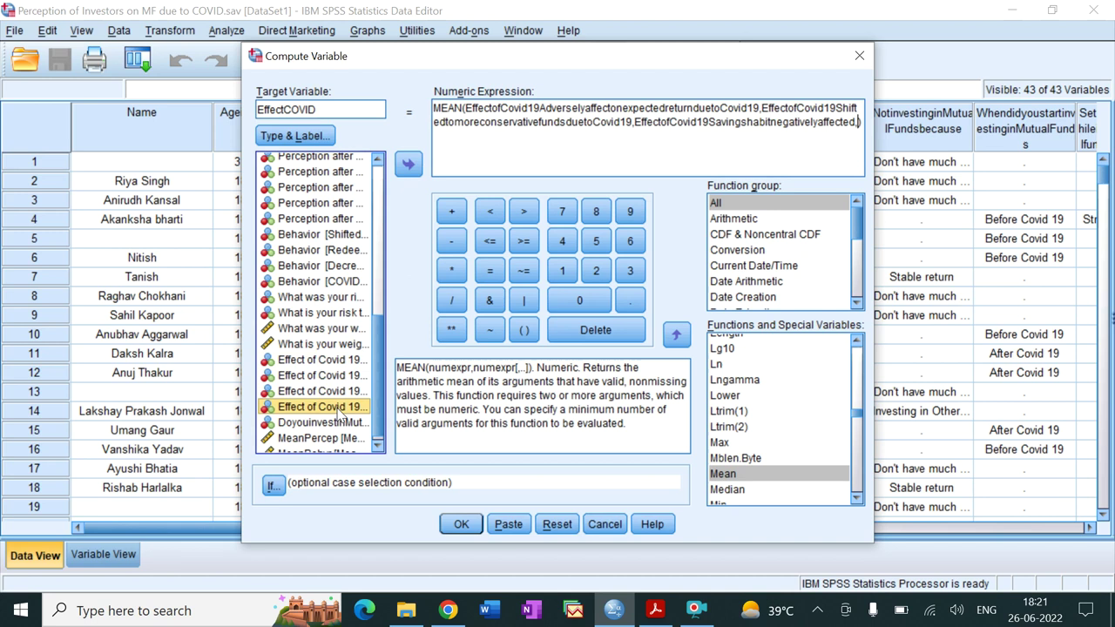
{"action": "left_click", "coordinate": [406, 164]}
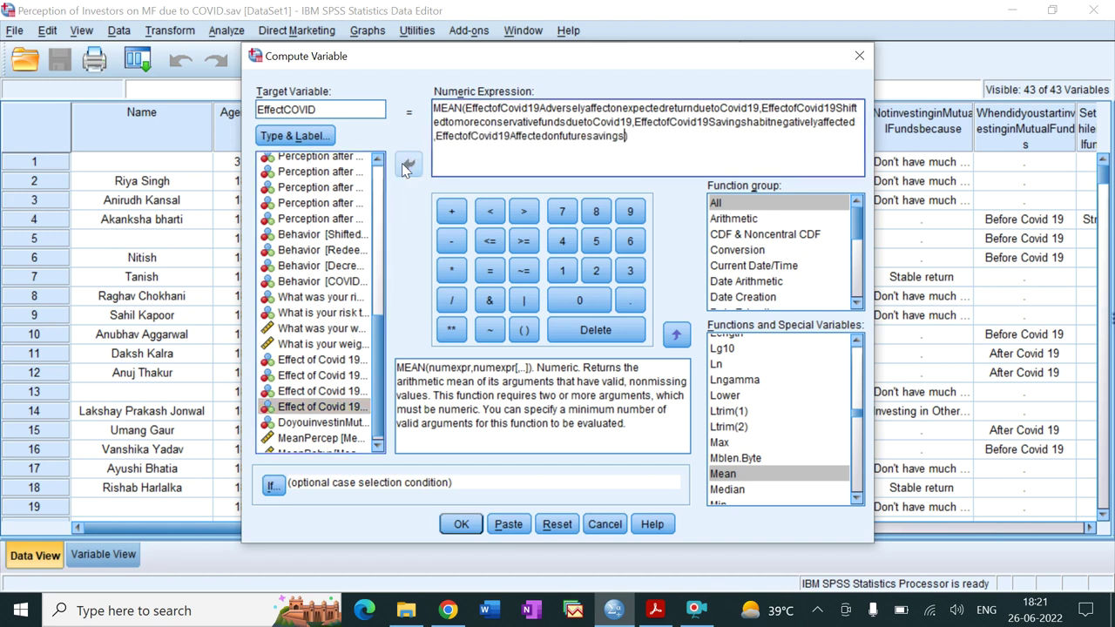
{"action": "left_click", "coordinate": [460, 524]}
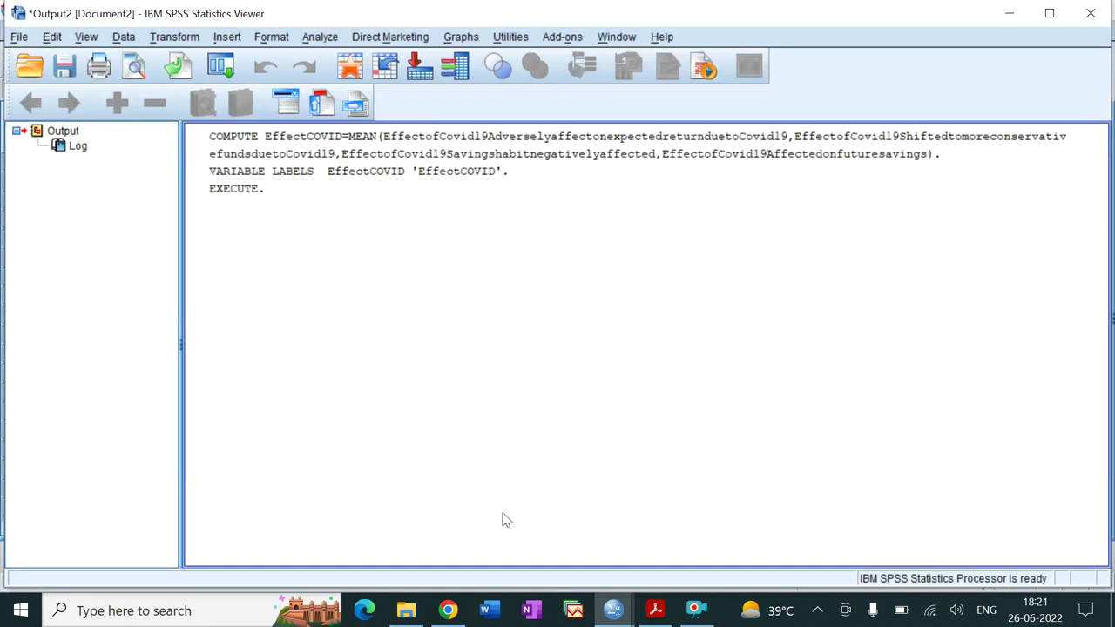
- Set the alignment of the EffectCOVID variable to Center in the data file's variable definitions
{"action": "mouse_move", "coordinate": [613, 608]}
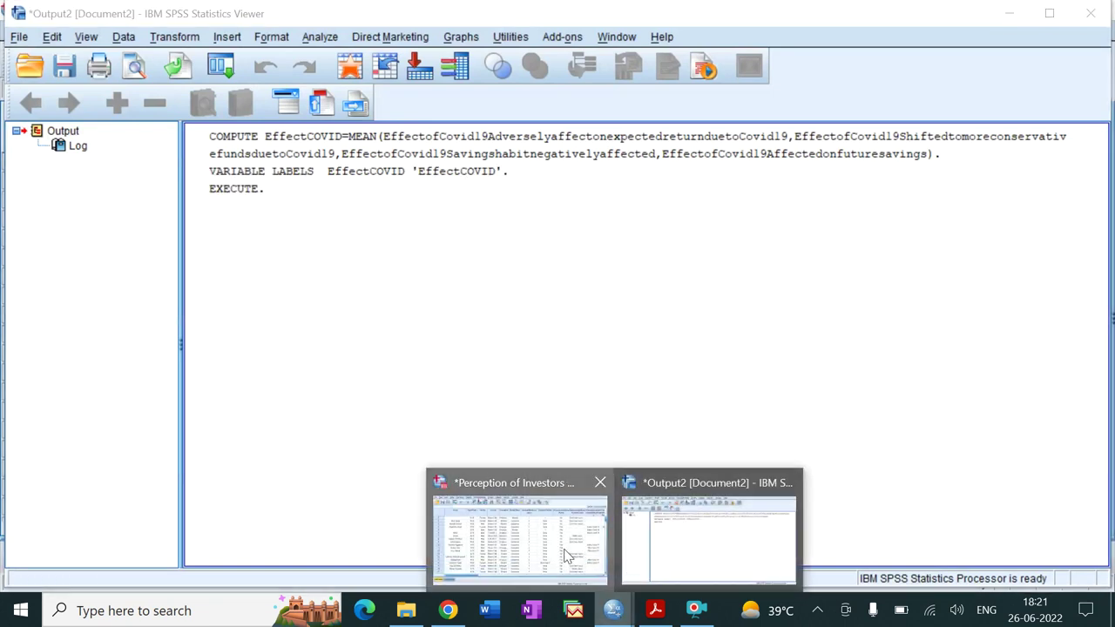
{"action": "left_click", "coordinate": [536, 544]}
{"action": "left_click", "coordinate": [104, 555]}
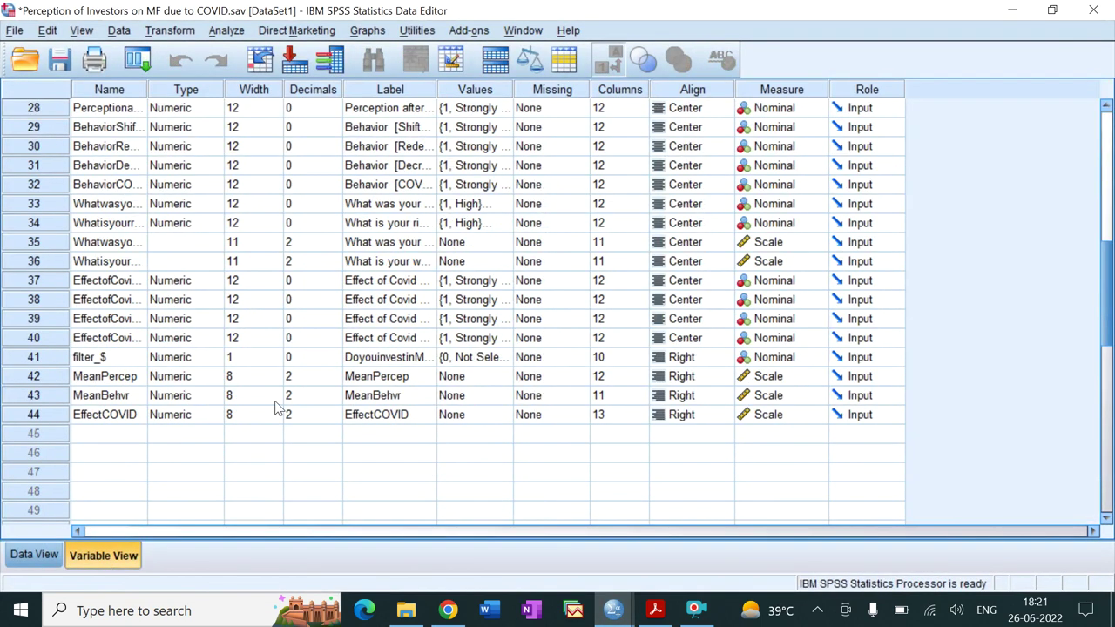
{"action": "left_click", "coordinate": [672, 414]}
{"action": "left_click", "coordinate": [678, 468]}
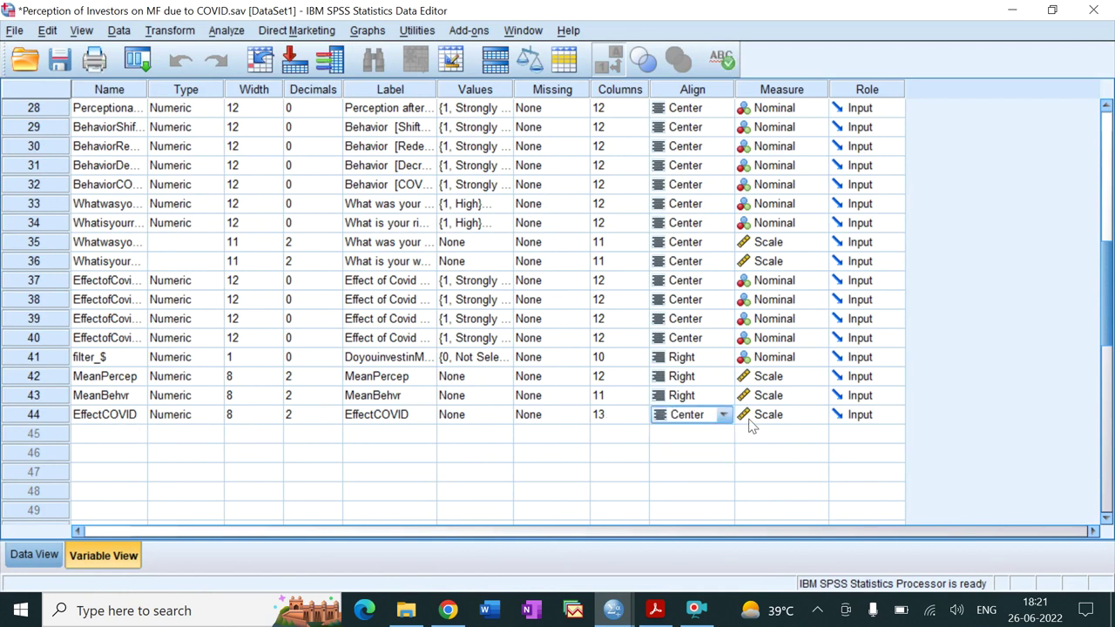
- Examine the computed EffectCOVID values in the last column of the data
{"action": "left_click", "coordinate": [39, 554]}
{"action": "left_click_drag", "start_coordinate": [222, 526], "coordinate": [988, 488]}
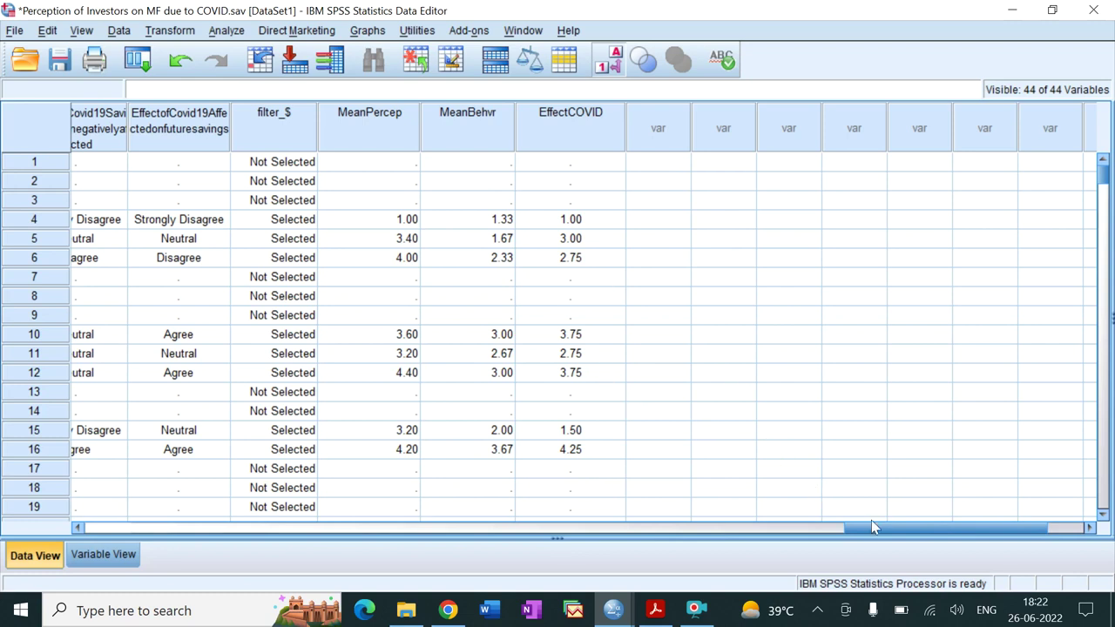
{"action": "left_click_drag", "start_coordinate": [875, 523], "coordinate": [98, 601]}
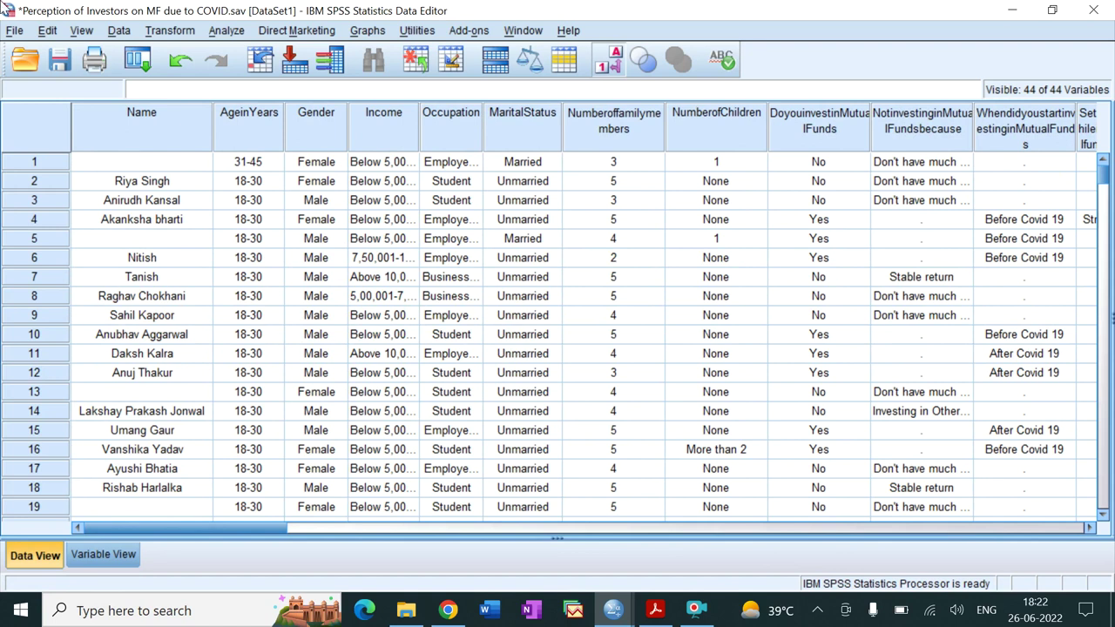
- Set up a Descriptives analysis with EffectCOVID as its variable
{"action": "left_click", "coordinate": [223, 30]}
{"action": "mouse_move", "coordinate": [257, 75]}
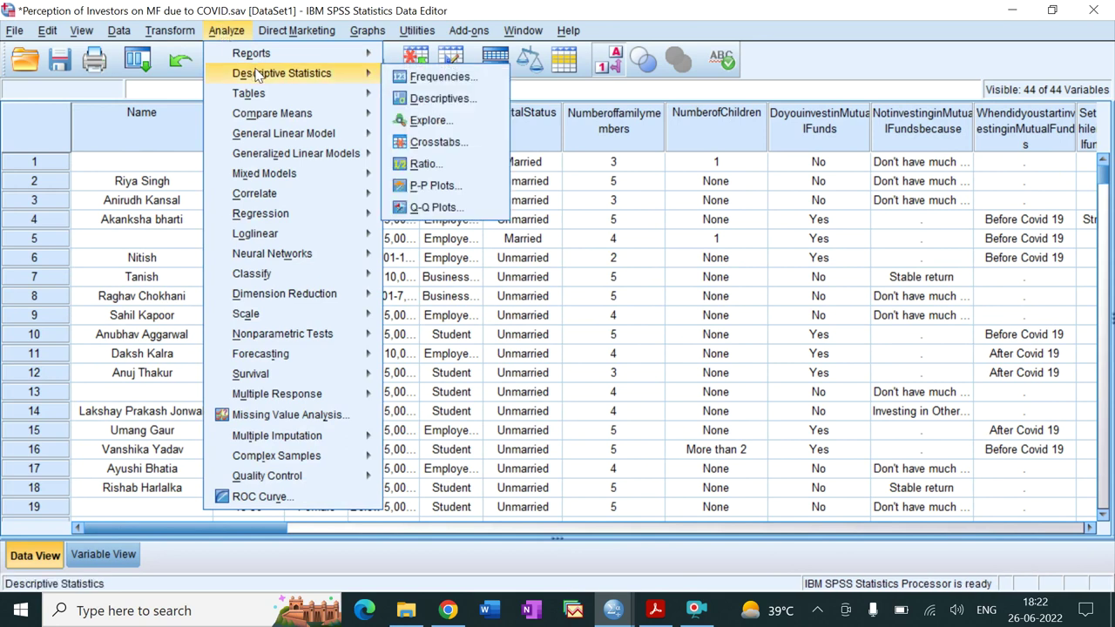
{"action": "left_click", "coordinate": [458, 98]}
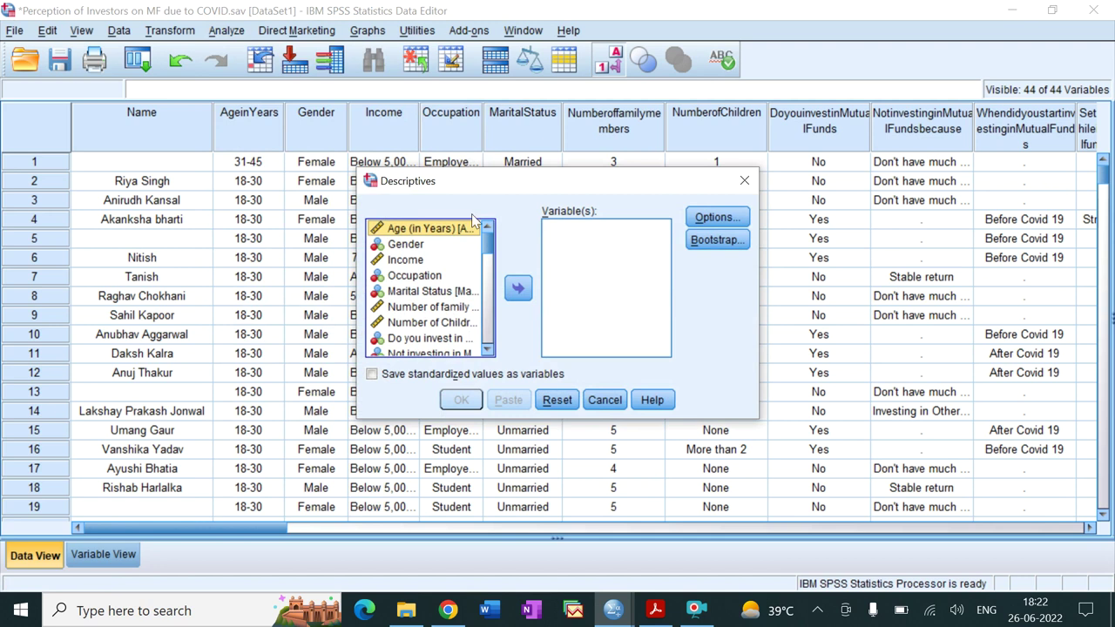
{"action": "left_click_drag", "start_coordinate": [488, 241], "coordinate": [495, 348]}
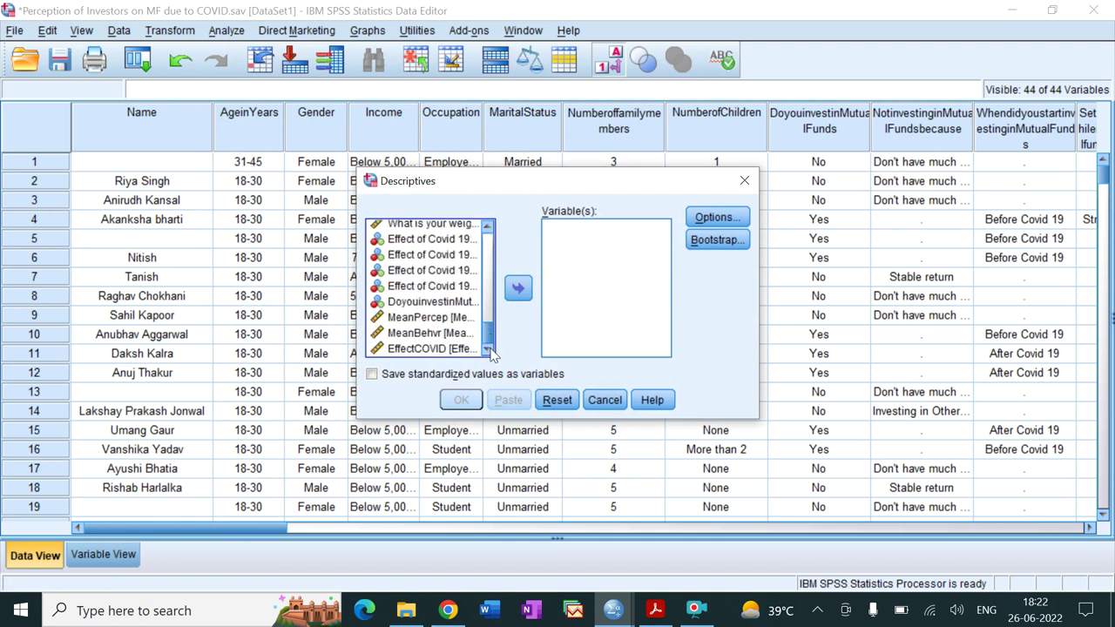
{"action": "left_click", "coordinate": [427, 350]}
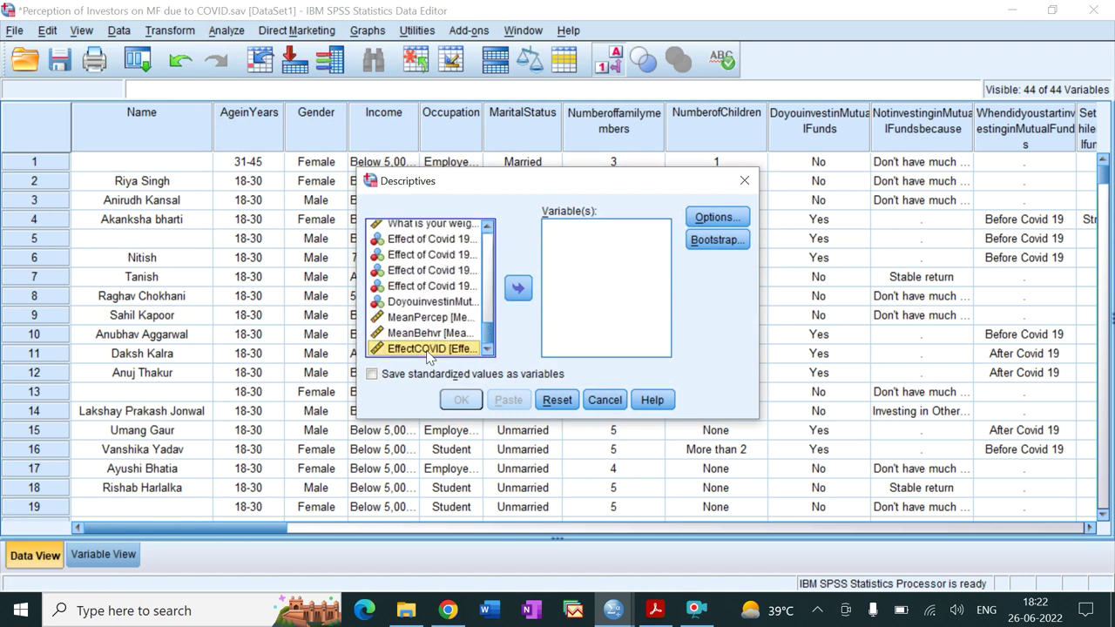
{"action": "left_click", "coordinate": [516, 290]}
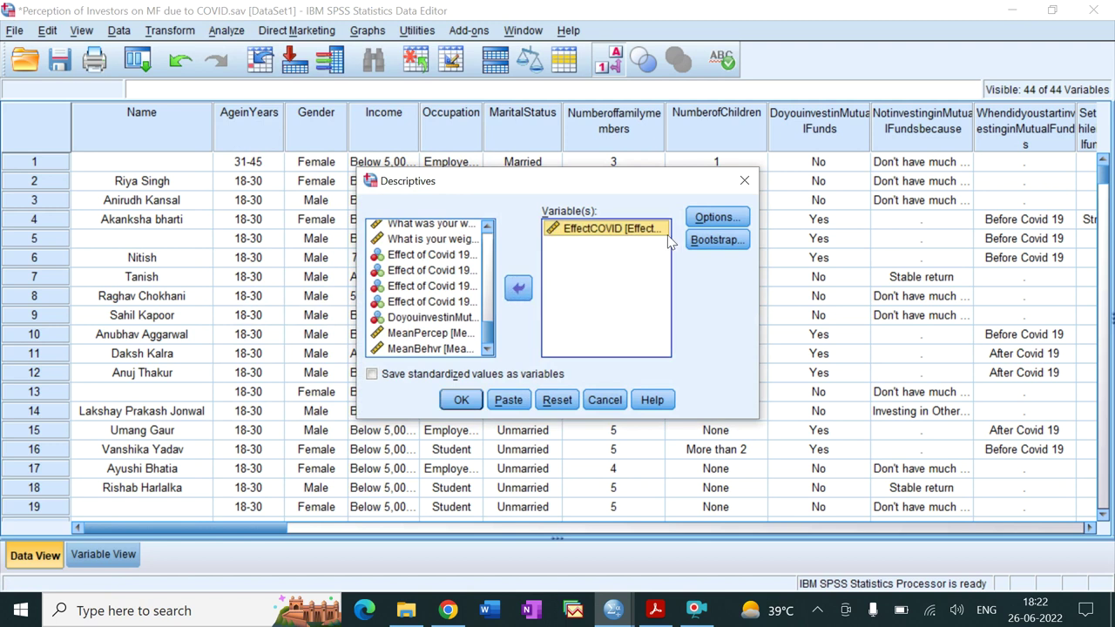
- Add variance, range, S.E. mean, kurtosis and skewness to the descriptive statistics and run the analysis
{"action": "left_click", "coordinate": [712, 218]}
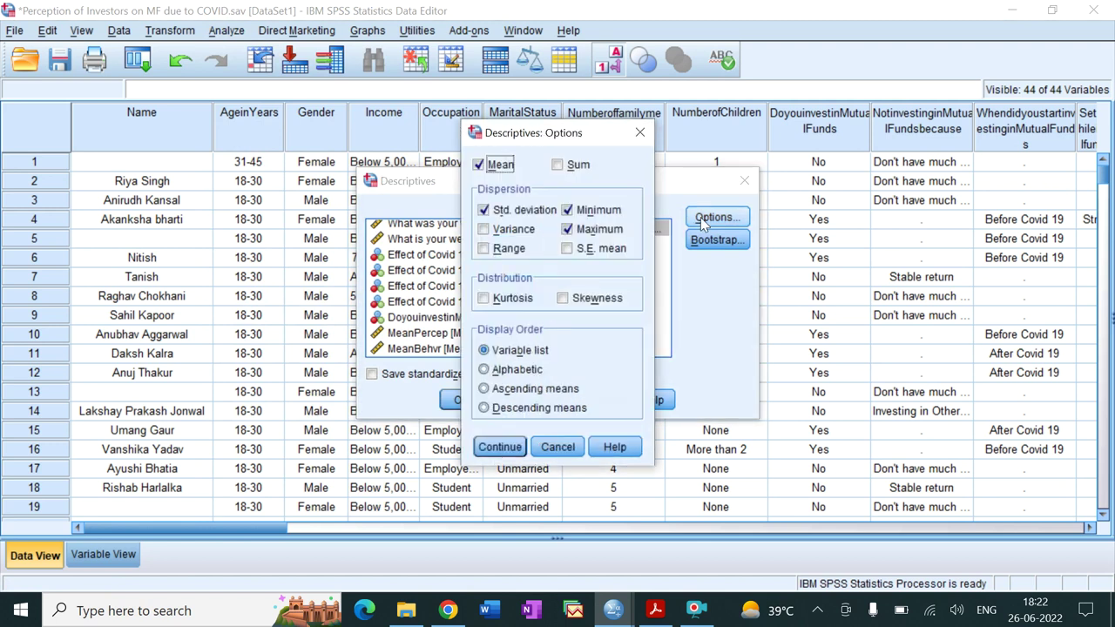
{"action": "left_click", "coordinate": [485, 230]}
{"action": "left_click", "coordinate": [484, 249]}
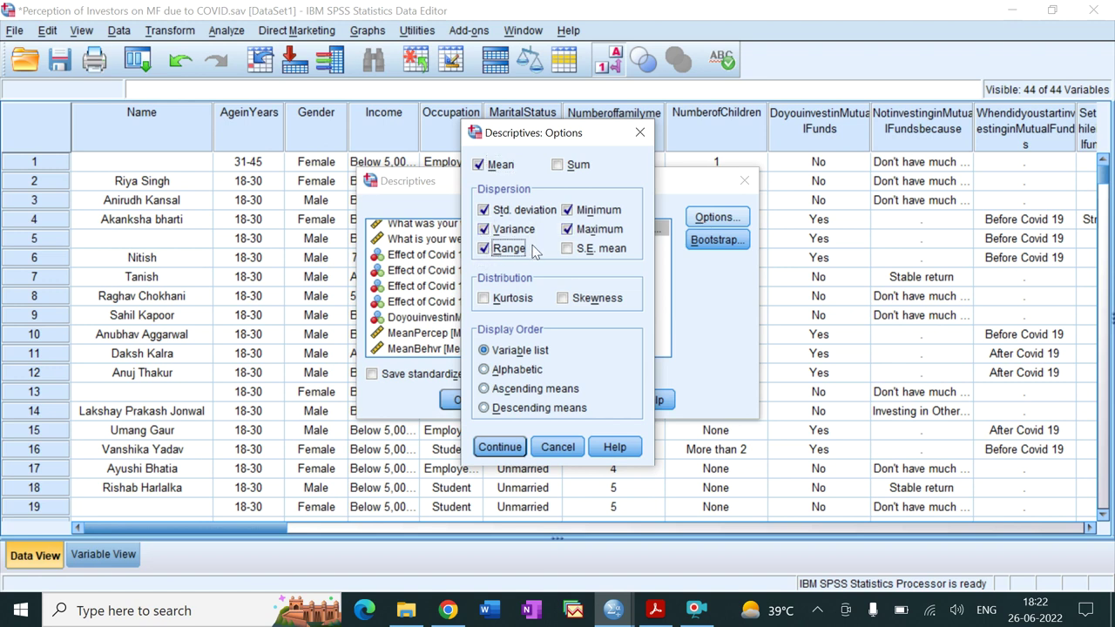
{"action": "left_click", "coordinate": [567, 249]}
{"action": "left_click", "coordinate": [485, 299]}
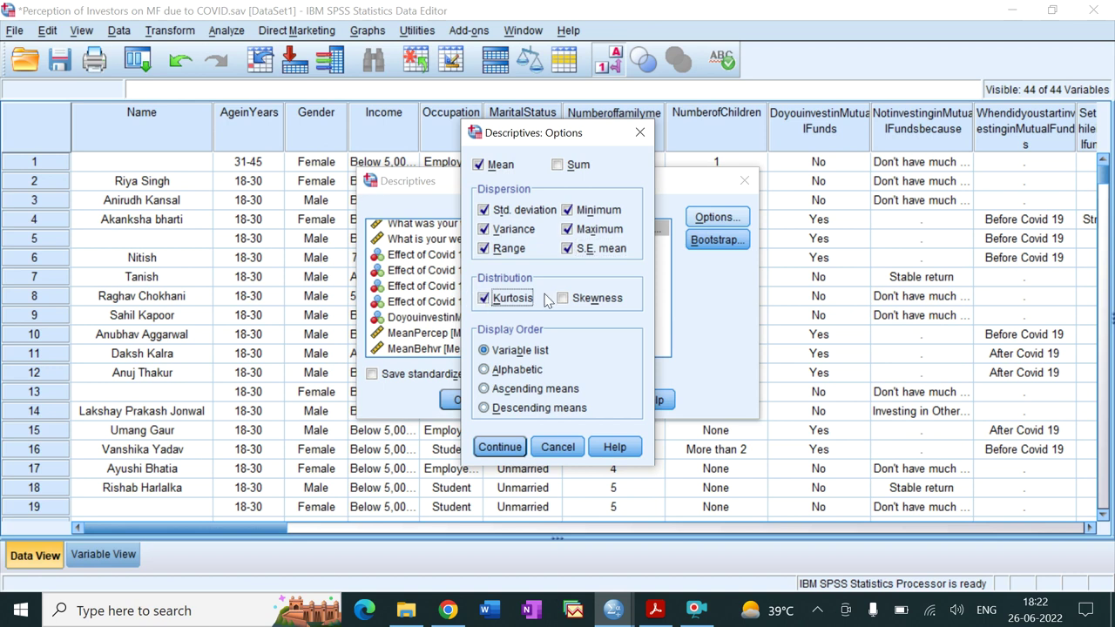
{"action": "left_click", "coordinate": [563, 299]}
{"action": "left_click", "coordinate": [501, 449]}
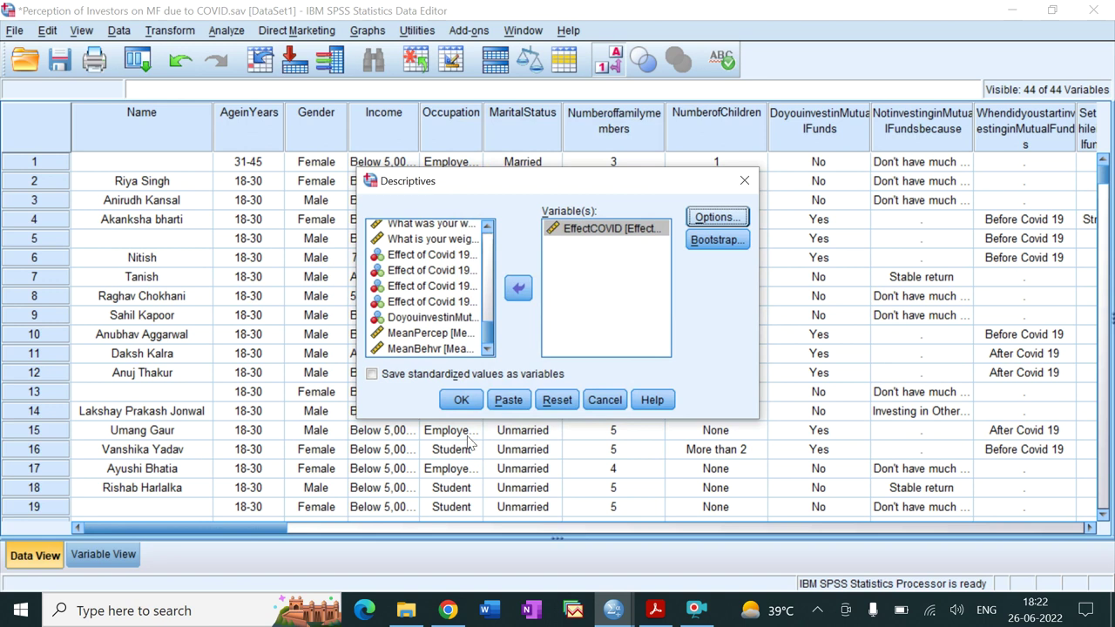
{"action": "left_click", "coordinate": [459, 400]}
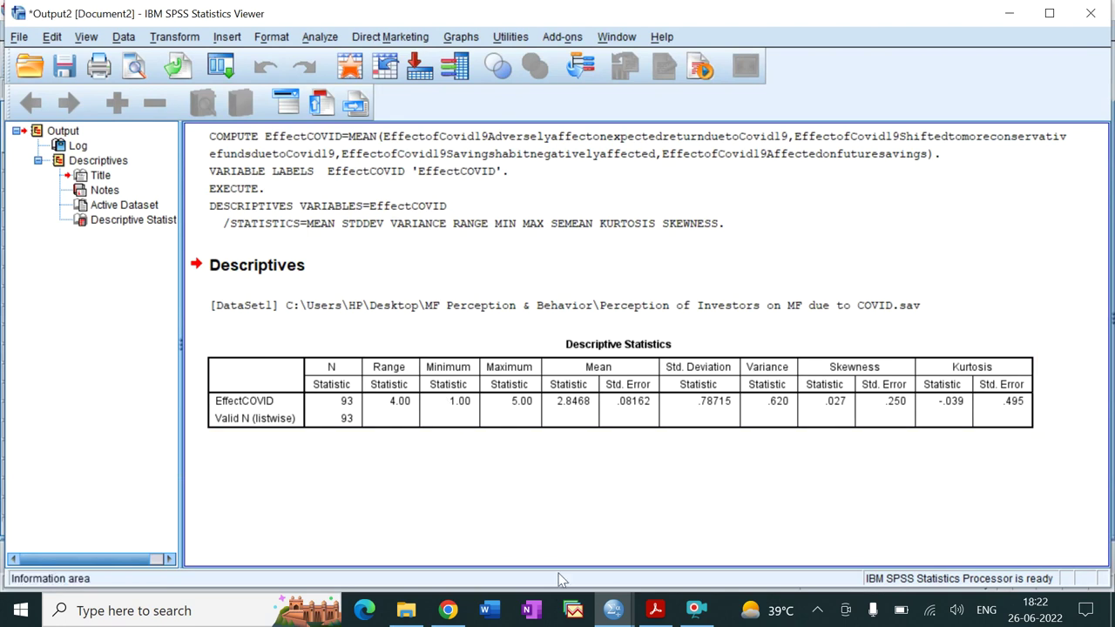
- Set up an Explore analysis with EffectCOVID as the dependent variable
{"action": "left_click", "coordinate": [319, 40]}
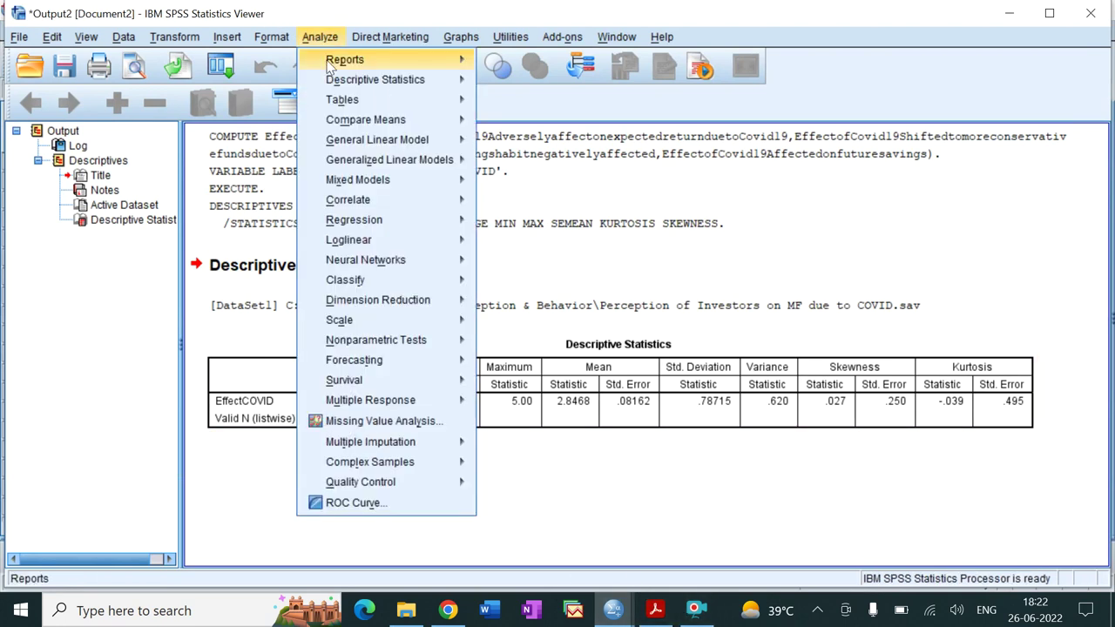
{"action": "mouse_move", "coordinate": [336, 80]}
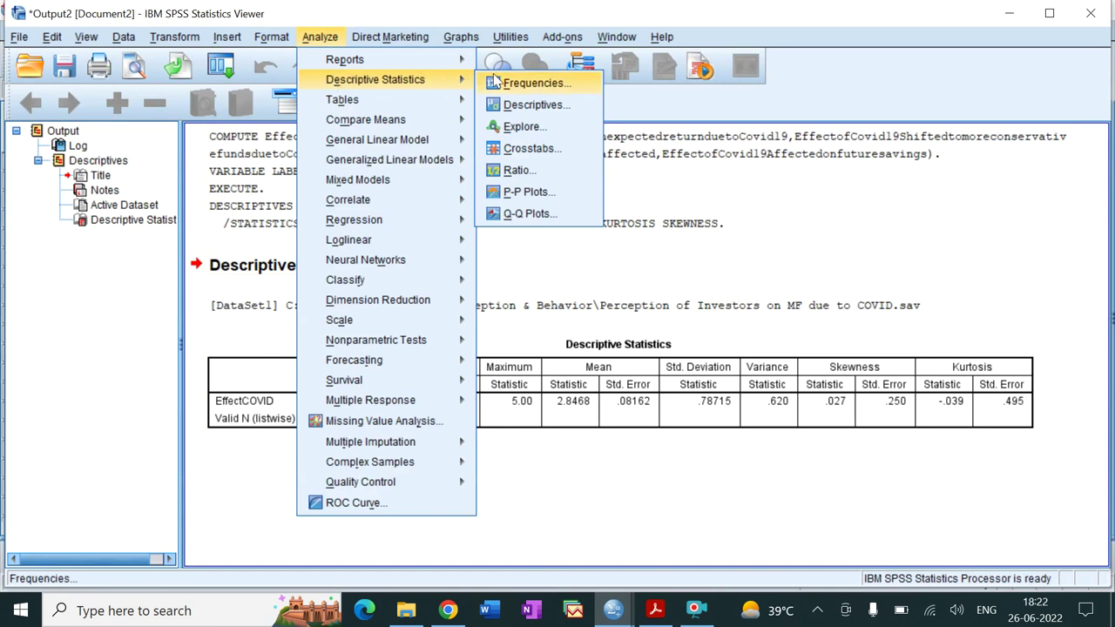
{"action": "left_click", "coordinate": [523, 127]}
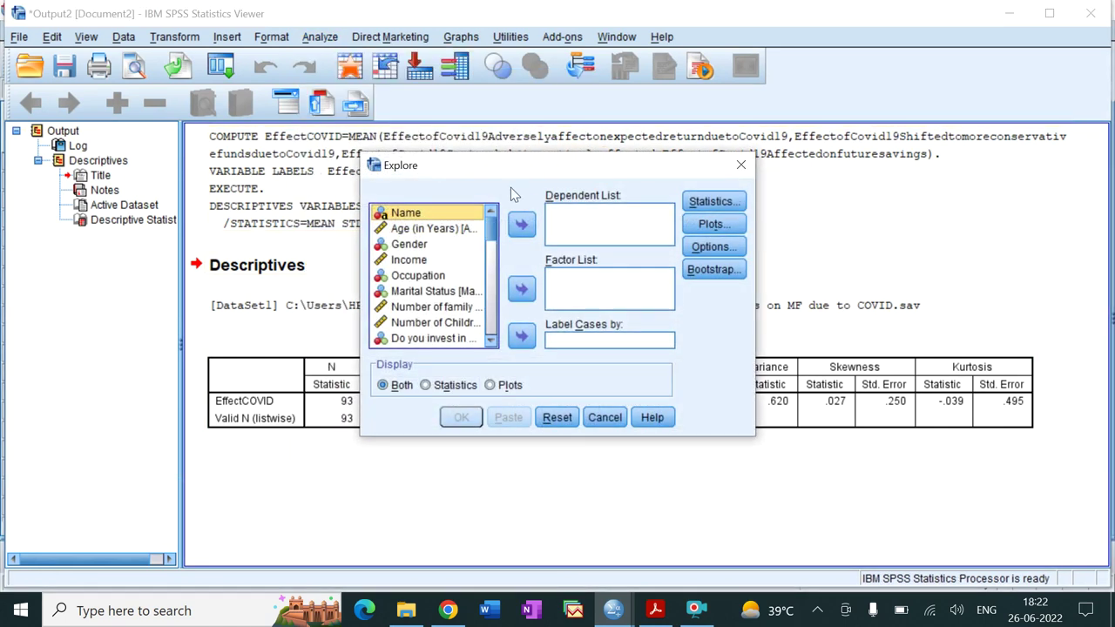
{"action": "left_click_drag", "start_coordinate": [492, 225], "coordinate": [496, 340]}
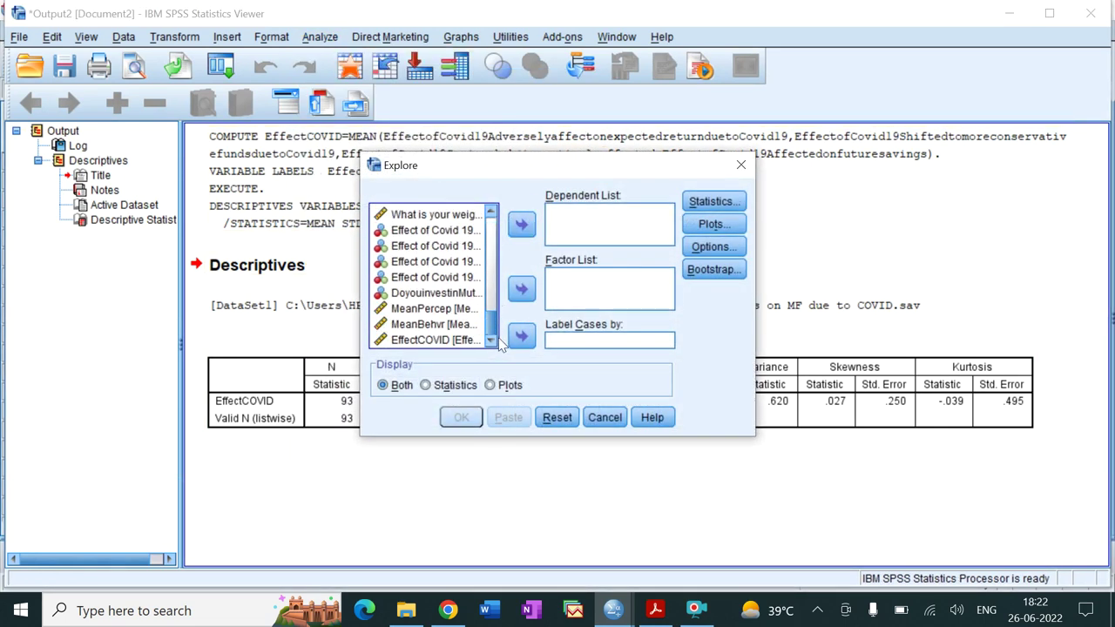
{"action": "left_click", "coordinate": [453, 339]}
{"action": "left_click", "coordinate": [521, 228]}
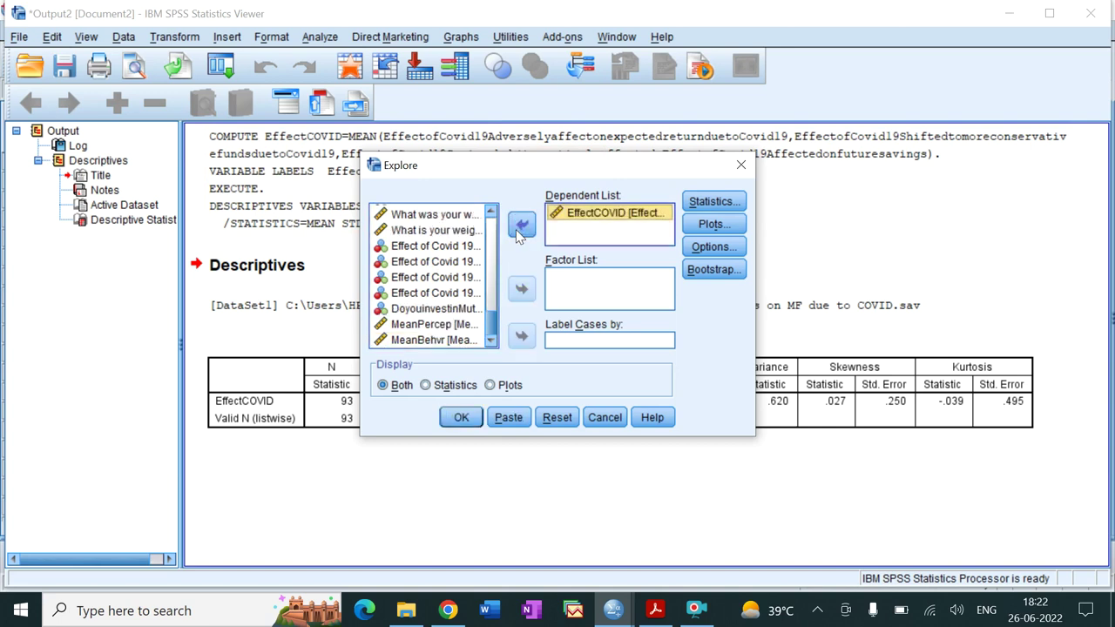
- Set Gender as the Explore factor and accept descriptives with a 95% confidence interval for the mean
{"action": "left_click_drag", "start_coordinate": [491, 318], "coordinate": [493, 225]}
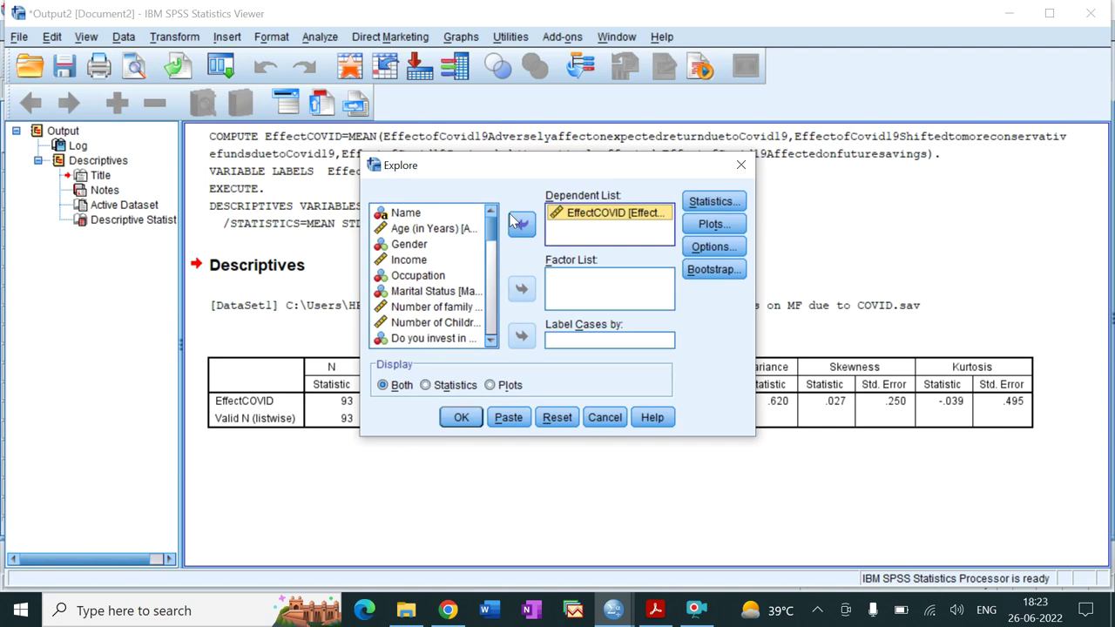
{"action": "left_click", "coordinate": [423, 247]}
{"action": "left_click", "coordinate": [425, 248]}
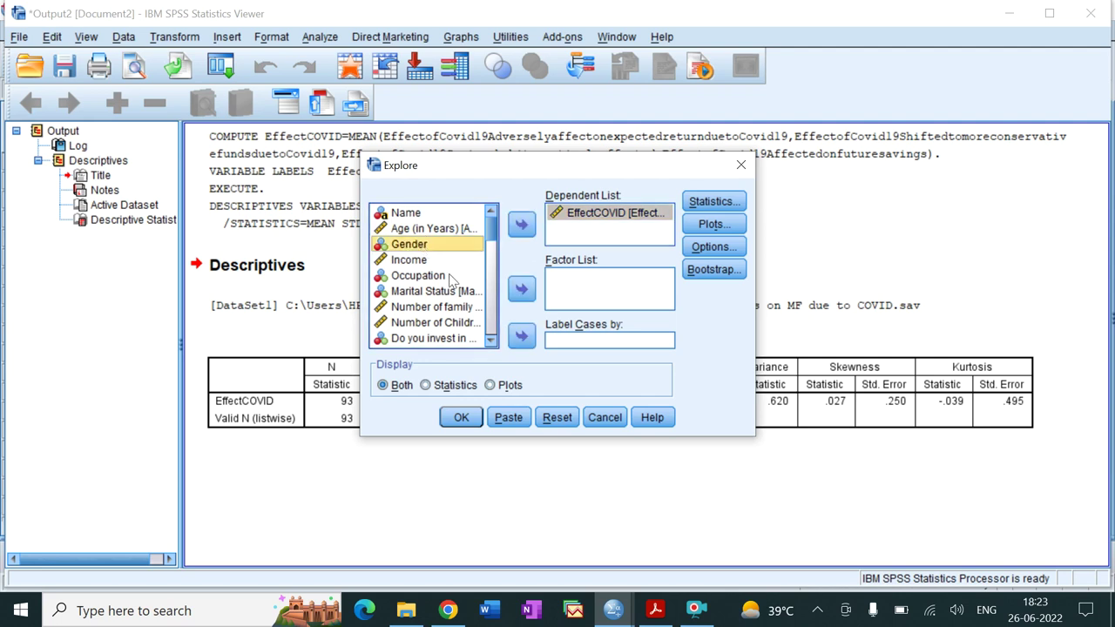
{"action": "left_click", "coordinate": [521, 290]}
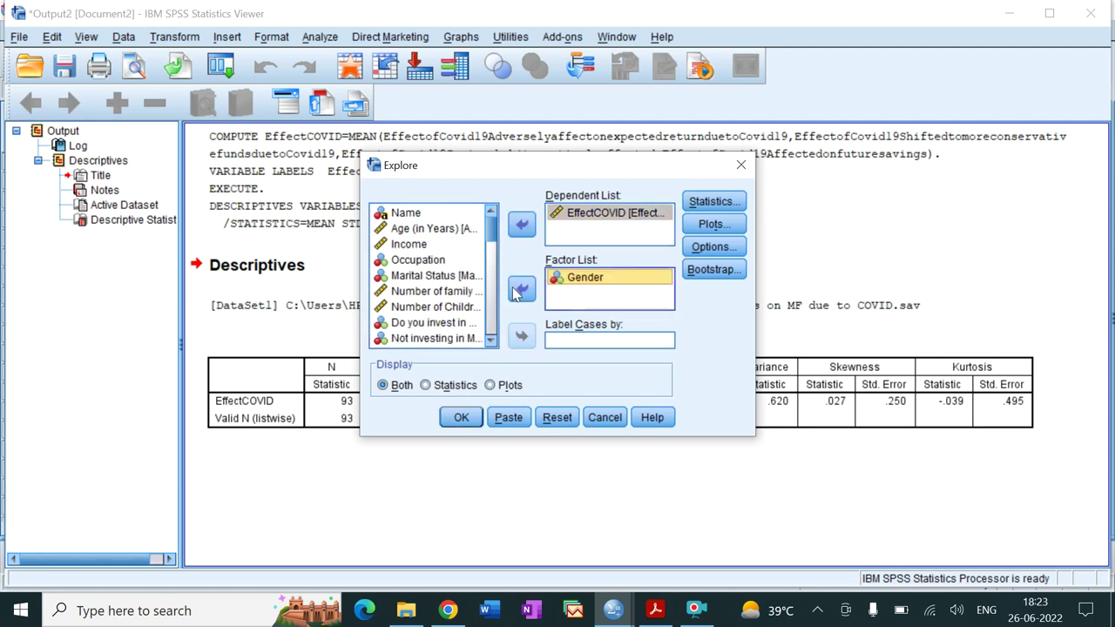
{"action": "left_click", "coordinate": [699, 202]}
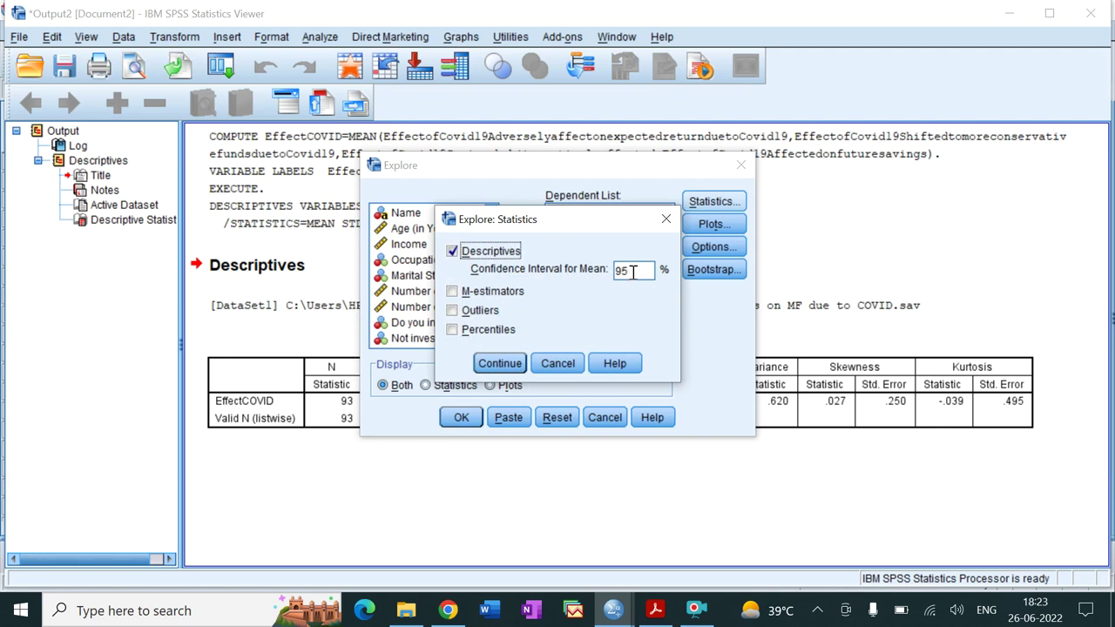
{"action": "left_click", "coordinate": [499, 363]}
- Replace the stem-and-leaf plot with a histogram, keep missing cases excluded listwise, and run the Explore analysis
{"action": "left_click", "coordinate": [695, 227]}
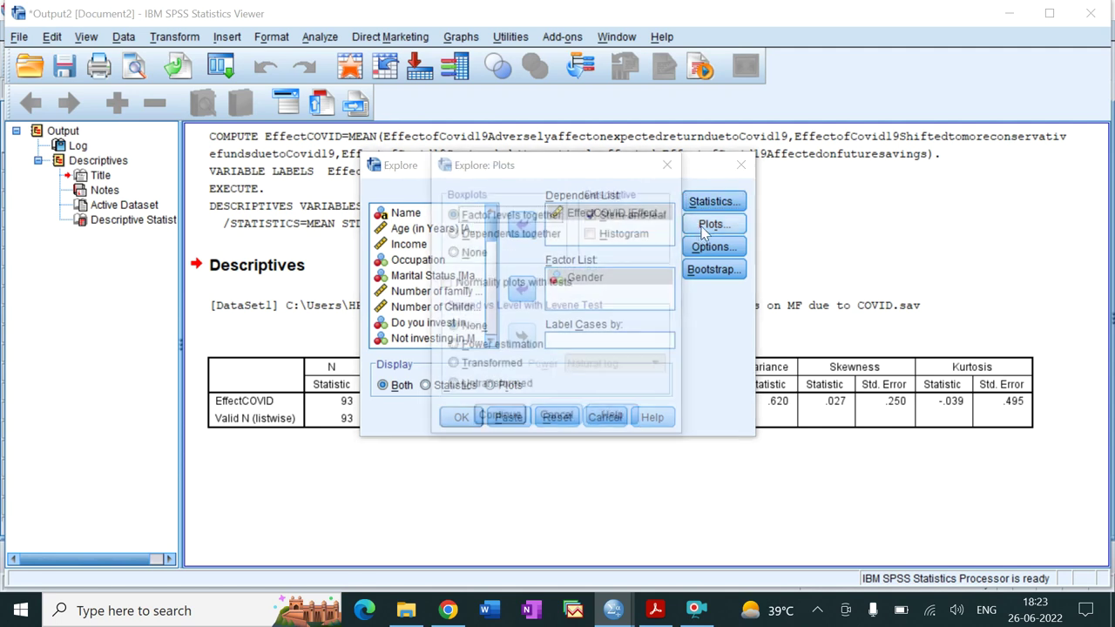
{"action": "left_click", "coordinate": [592, 214]}
{"action": "left_click", "coordinate": [592, 233]}
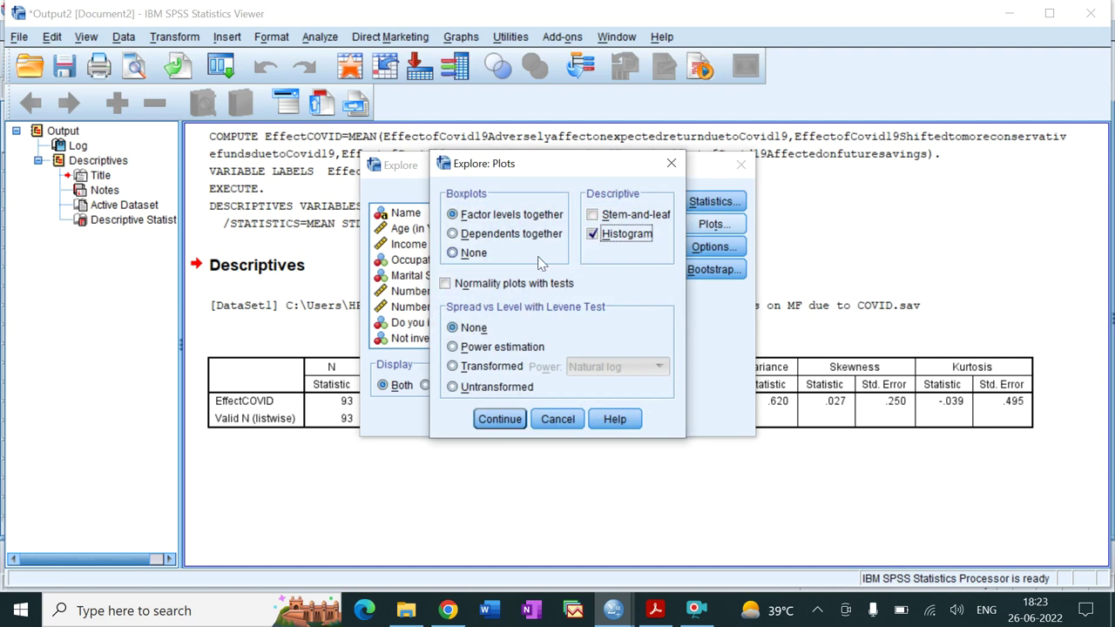
{"action": "left_click", "coordinate": [511, 420]}
{"action": "left_click", "coordinate": [707, 247]}
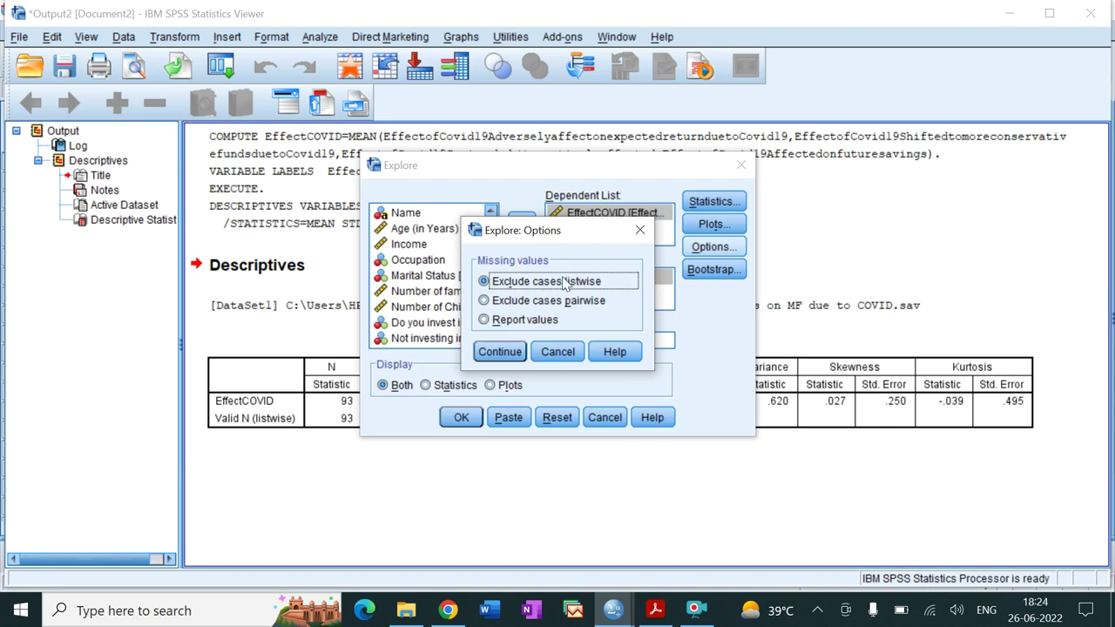
{"action": "left_click", "coordinate": [488, 353]}
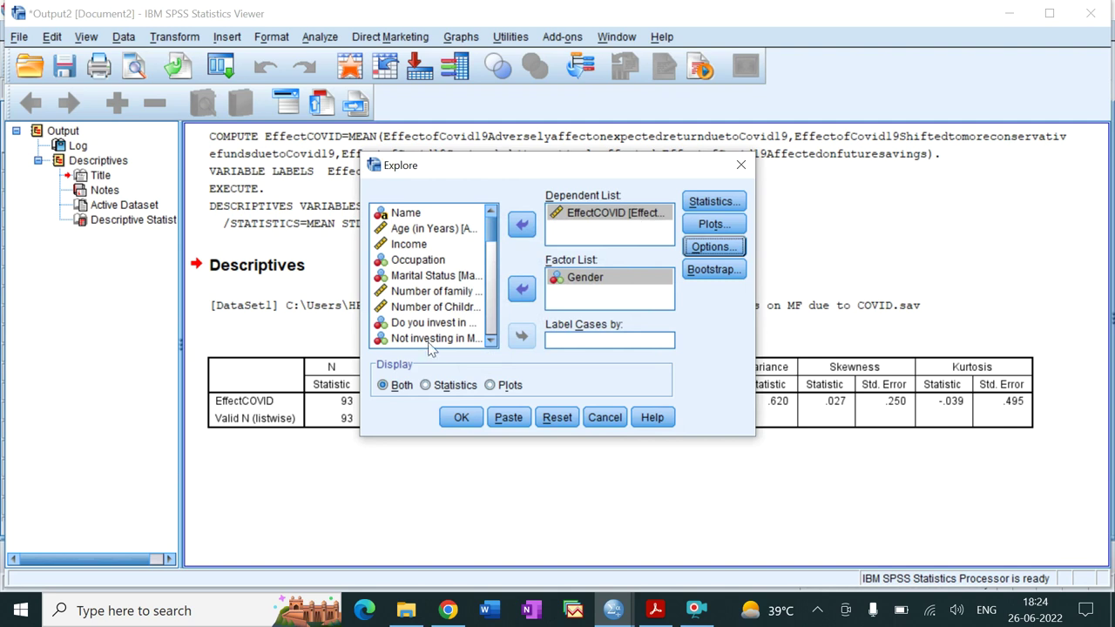
{"action": "left_click", "coordinate": [461, 418]}
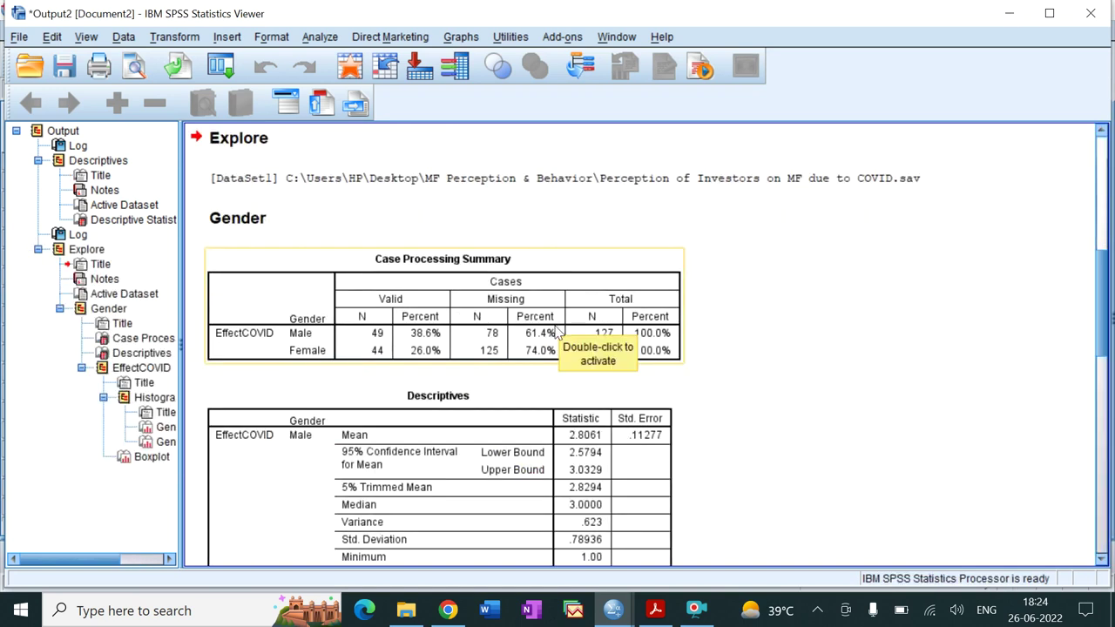
- Examine the Case Processing Summary and the Descriptives table of EffectCOVID for males and females
{"action": "scroll", "coordinate": [787, 293], "scroll_direction": "down", "scroll_amount": 2}
{"action": "scroll", "coordinate": [785, 292], "scroll_direction": "up", "scroll_amount": 3}
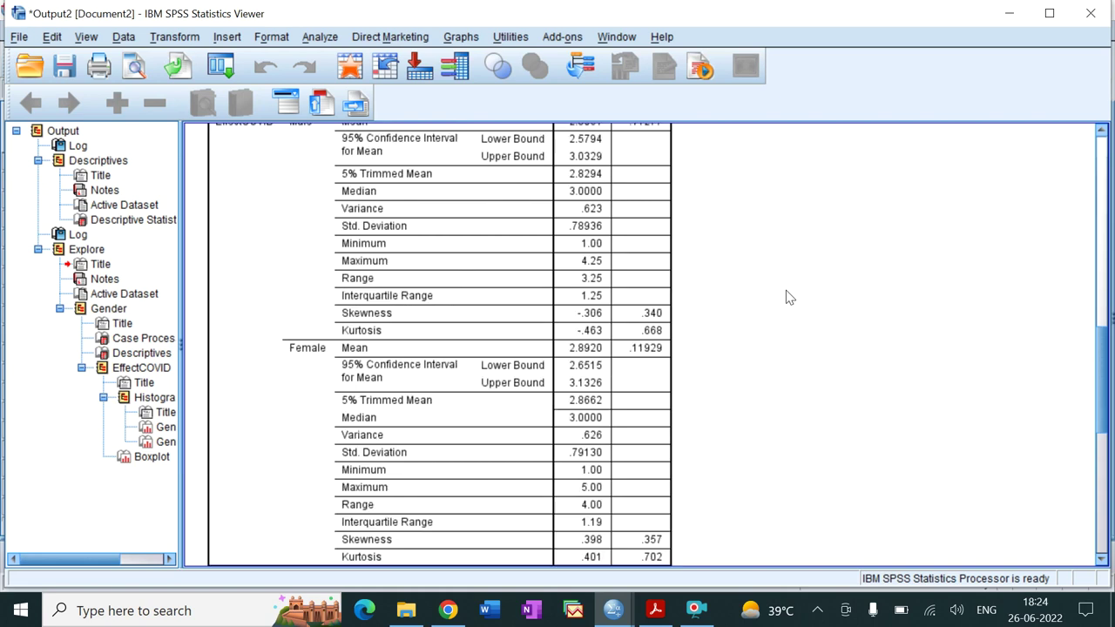
{"action": "scroll", "coordinate": [786, 298], "scroll_direction": "up", "scroll_amount": 1}
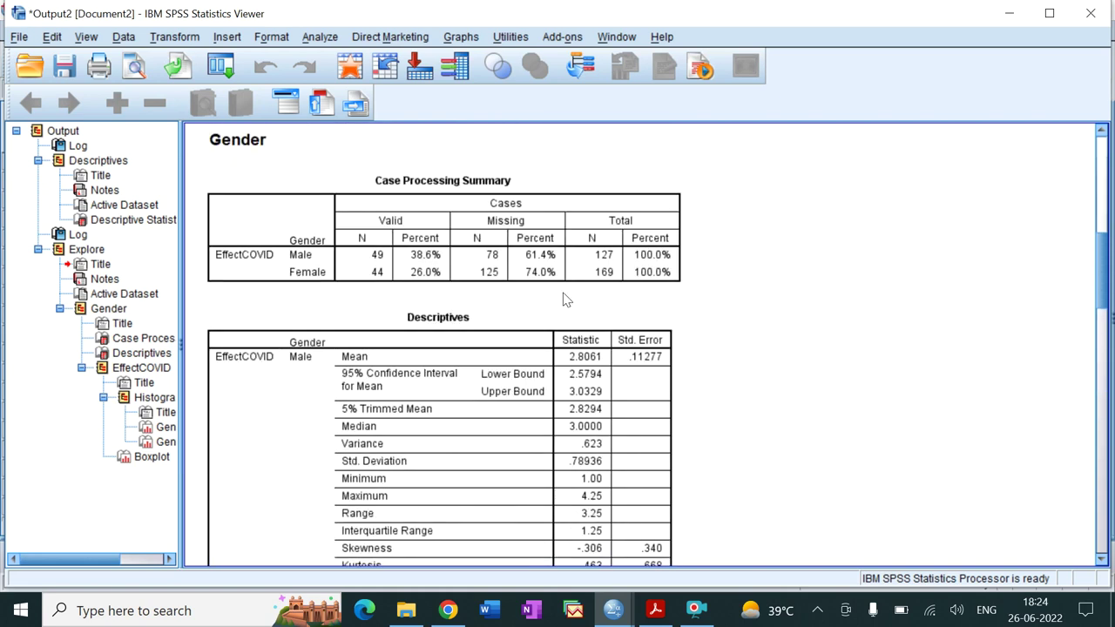
{"action": "scroll", "coordinate": [538, 291], "scroll_direction": "up", "scroll_amount": 1}
{"action": "scroll", "coordinate": [523, 292], "scroll_direction": "down", "scroll_amount": 1}
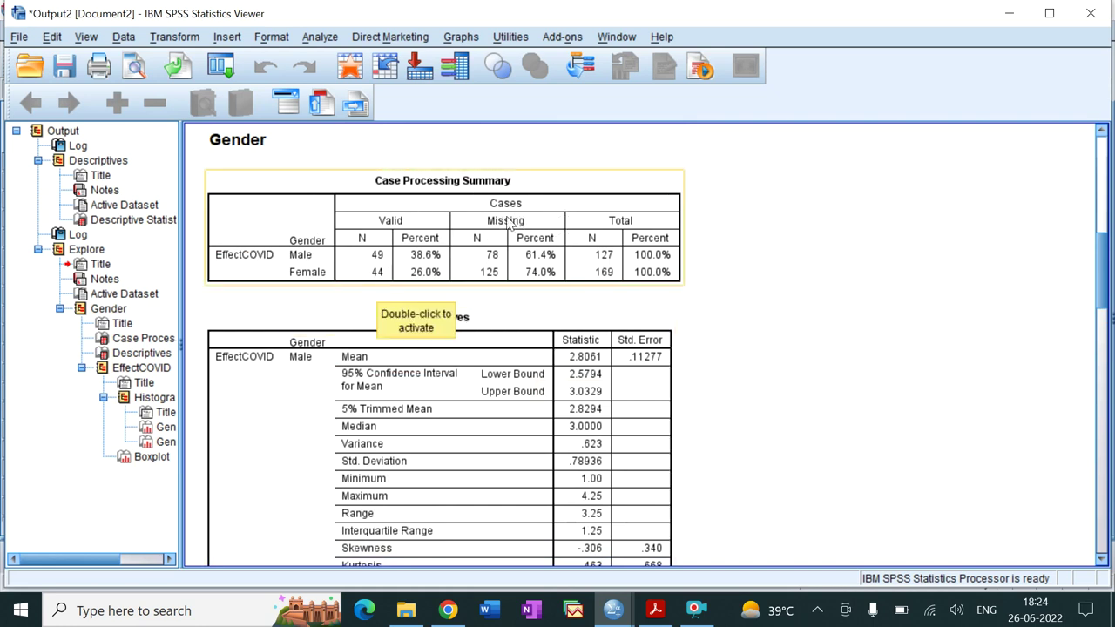
{"action": "scroll", "coordinate": [696, 373], "scroll_direction": "down", "scroll_amount": 3}
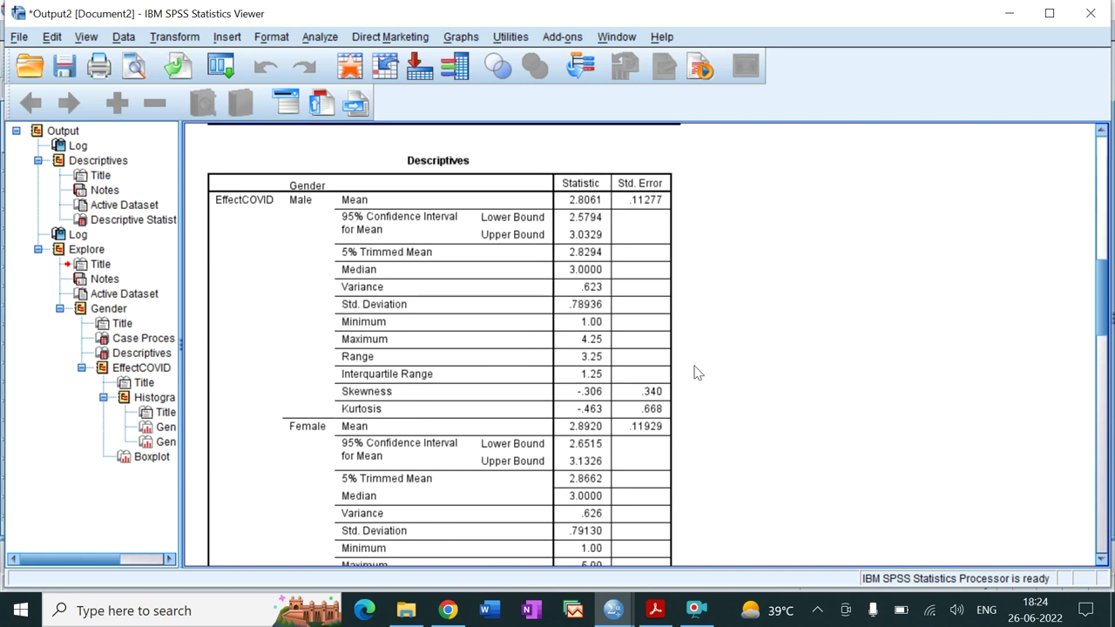
{"action": "scroll", "coordinate": [697, 373], "scroll_direction": "up", "scroll_amount": 3}
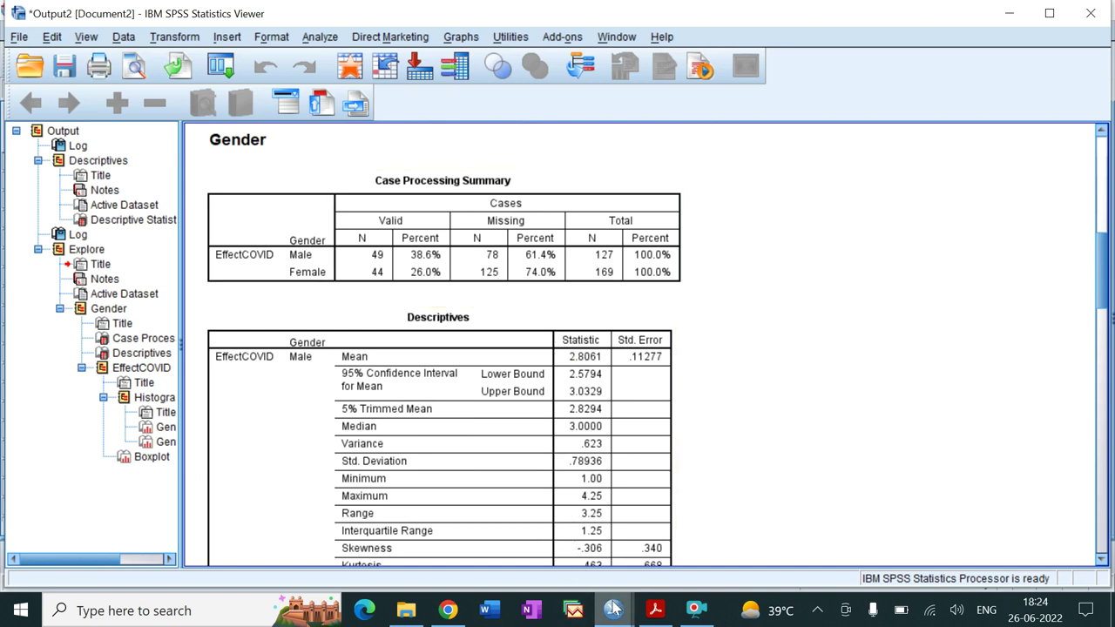
- Return to the data file and review its columns through to filter_$ and EffectCOVID
{"action": "mouse_move", "coordinate": [615, 607]}
{"action": "left_click", "coordinate": [533, 573]}
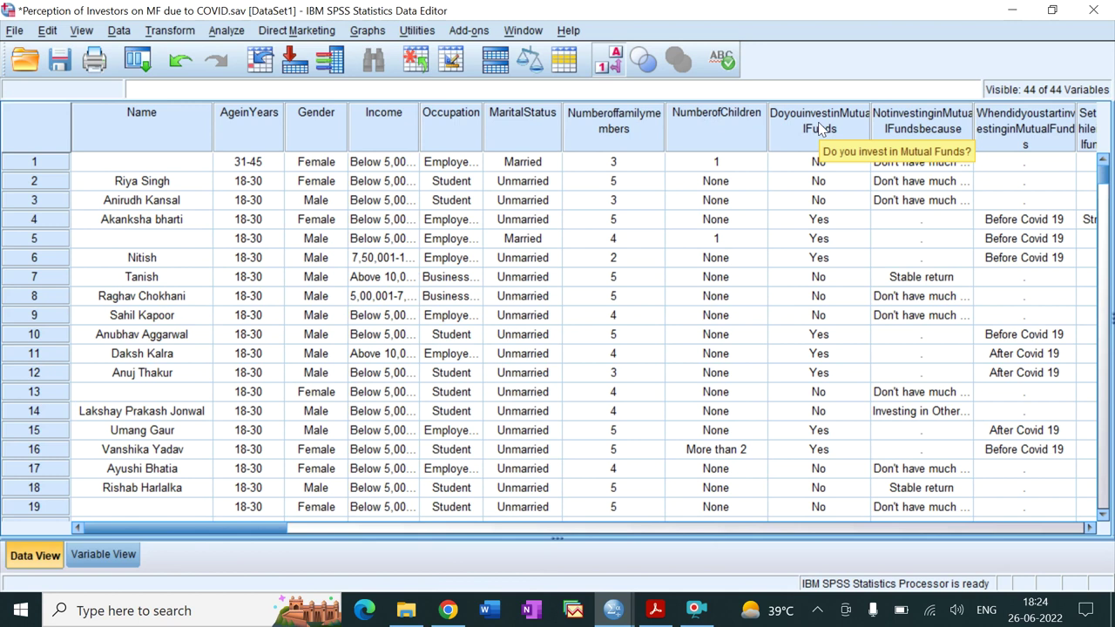
{"action": "left_click_drag", "start_coordinate": [243, 528], "coordinate": [1008, 411]}
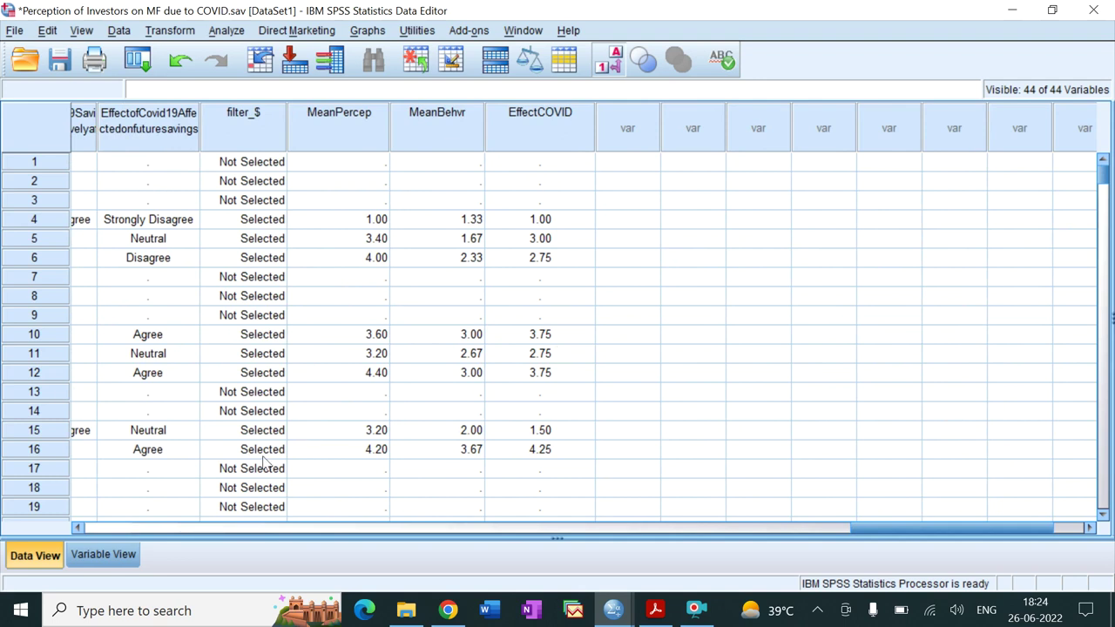
{"action": "left_click_drag", "start_coordinate": [889, 536], "coordinate": [114, 533]}
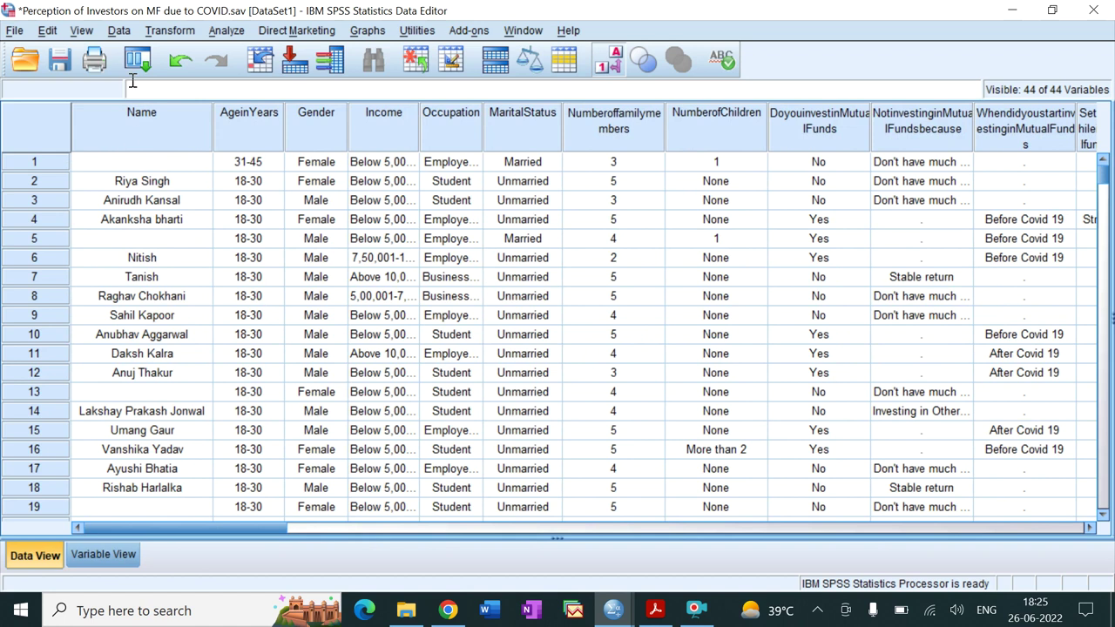
- Select only cases satisfying the condition DoyouinvestinMutualFunds=1, filtering out the unselected cases
{"action": "left_click", "coordinate": [122, 32]}
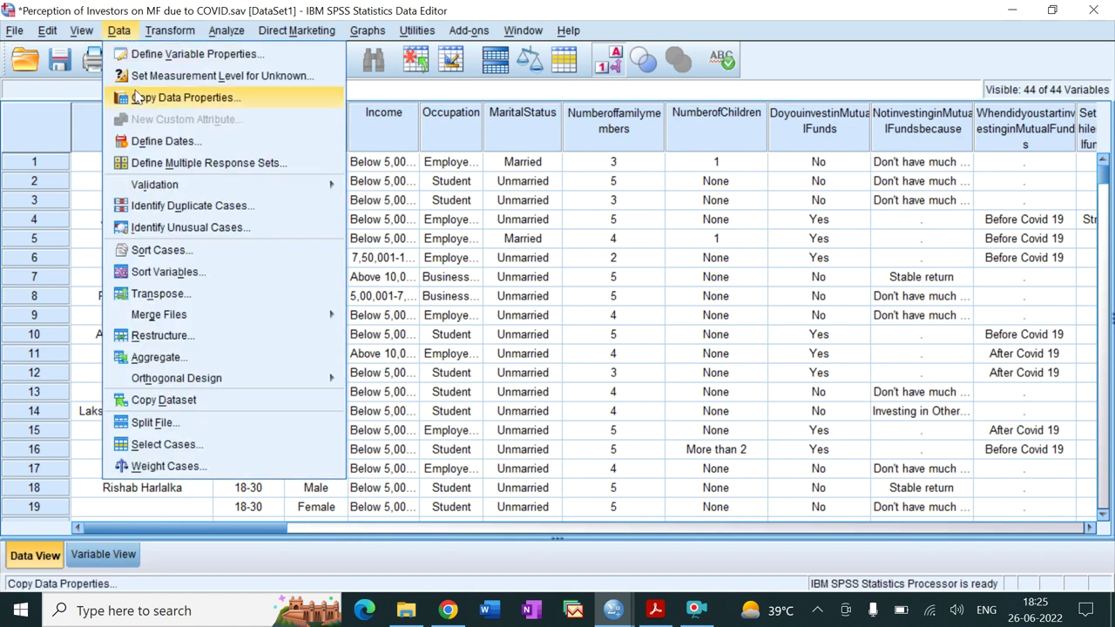
{"action": "left_click", "coordinate": [167, 444]}
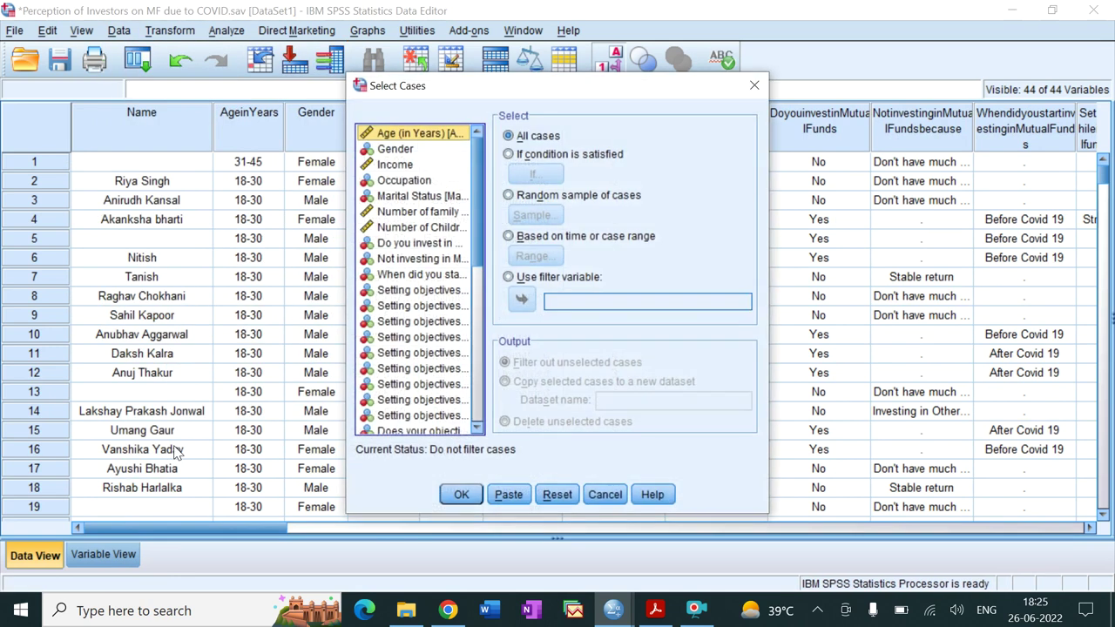
{"action": "left_click", "coordinate": [514, 154]}
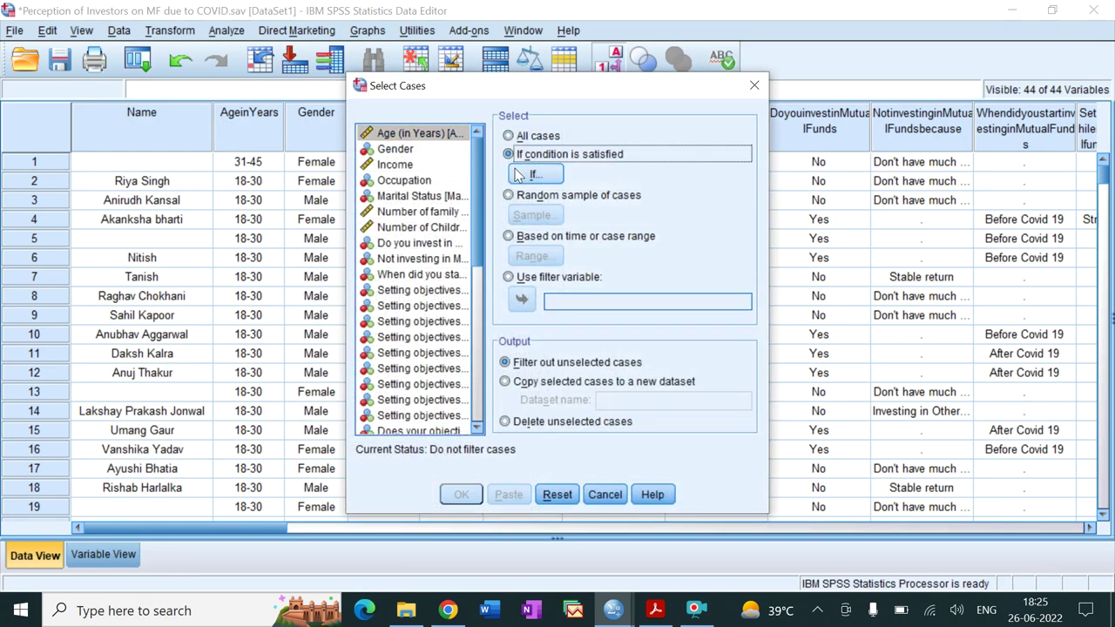
{"action": "left_click", "coordinate": [521, 174]}
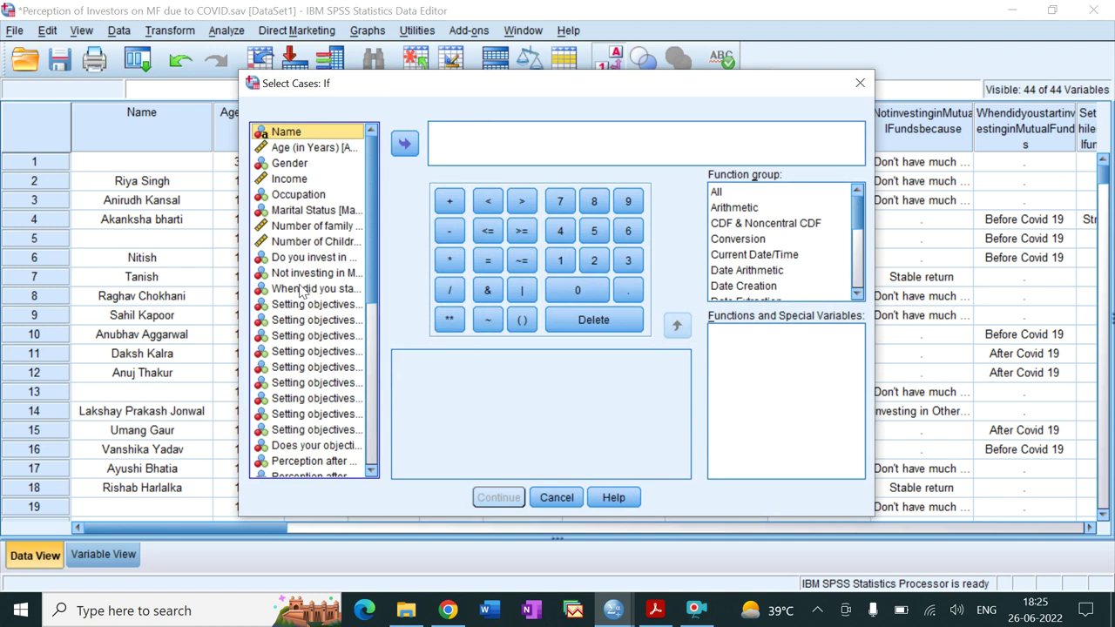
{"action": "left_click", "coordinate": [310, 258]}
{"action": "left_click", "coordinate": [405, 145]}
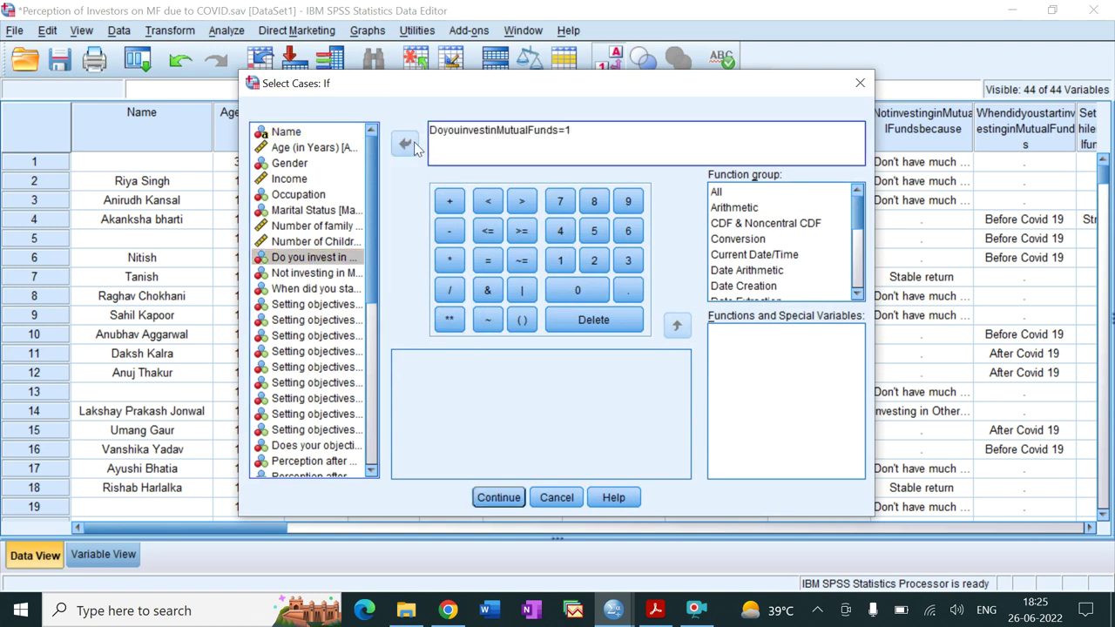
{"action": "left_click", "coordinate": [512, 498]}
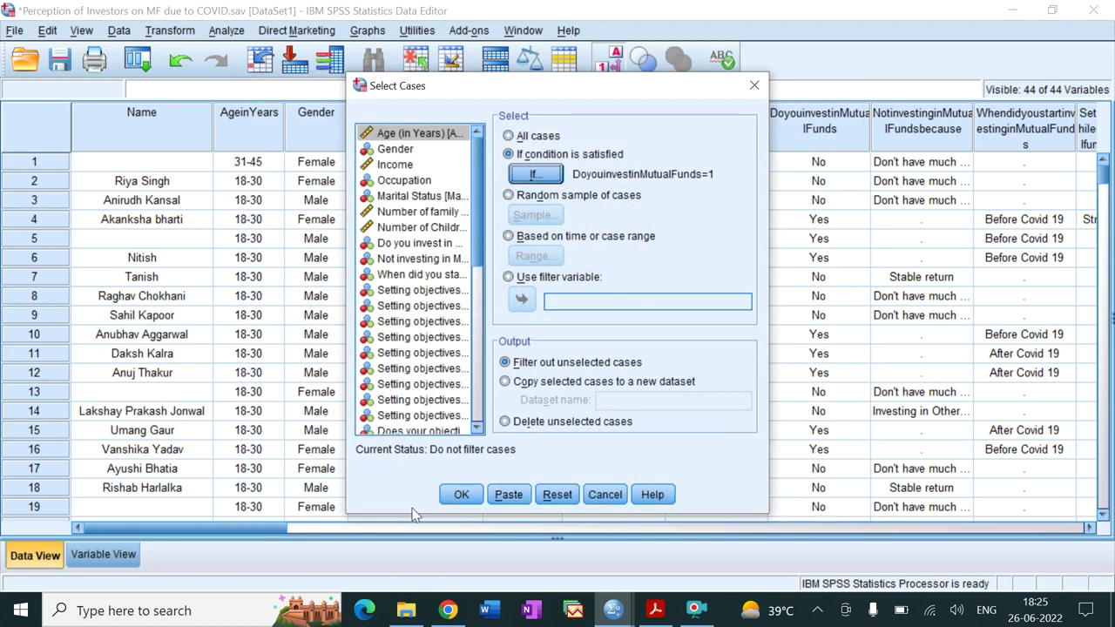
{"action": "left_click", "coordinate": [453, 495]}
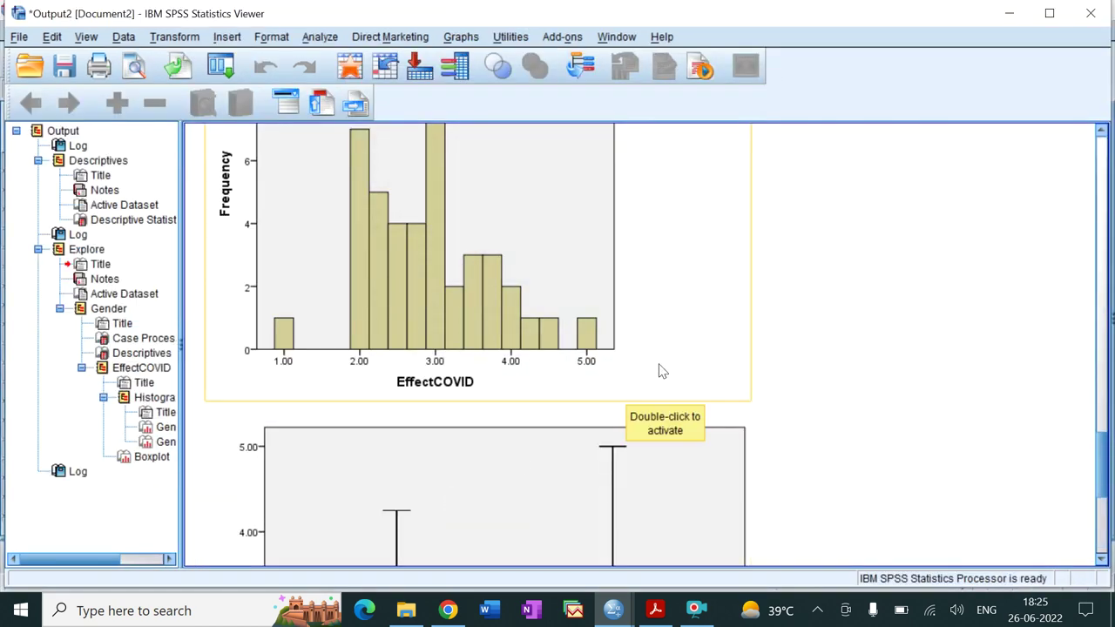
- Rerun the Explore analysis of EffectCOVID by Gender on the filtered cases, displaying both statistics and plots
{"action": "scroll", "coordinate": [670, 369], "scroll_direction": "up", "scroll_amount": 15}
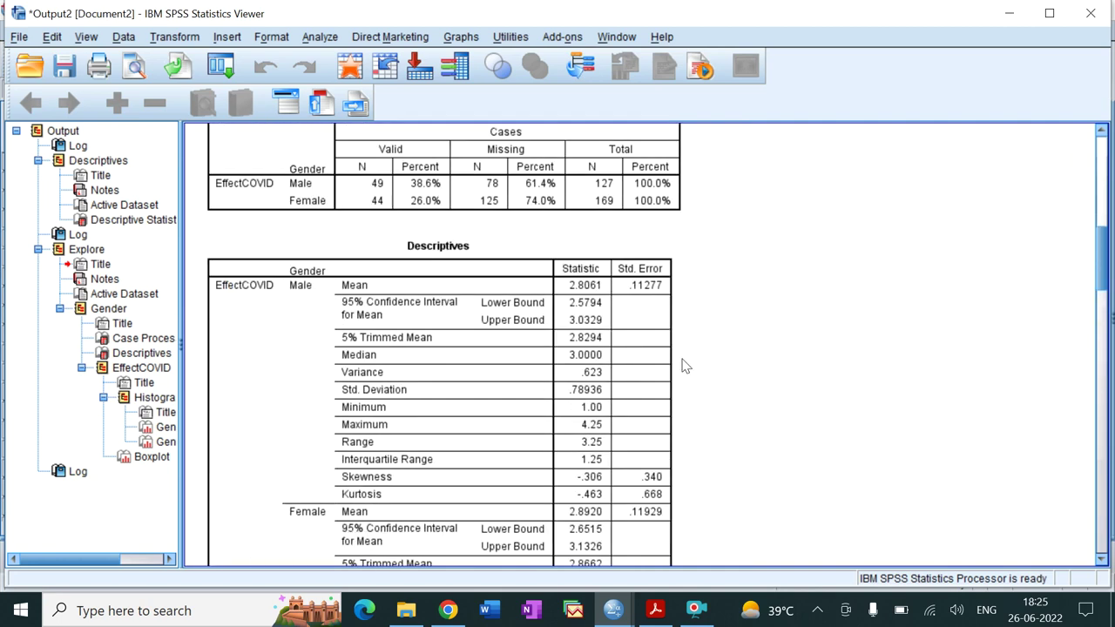
{"action": "scroll", "coordinate": [684, 366], "scroll_direction": "up", "scroll_amount": 6}
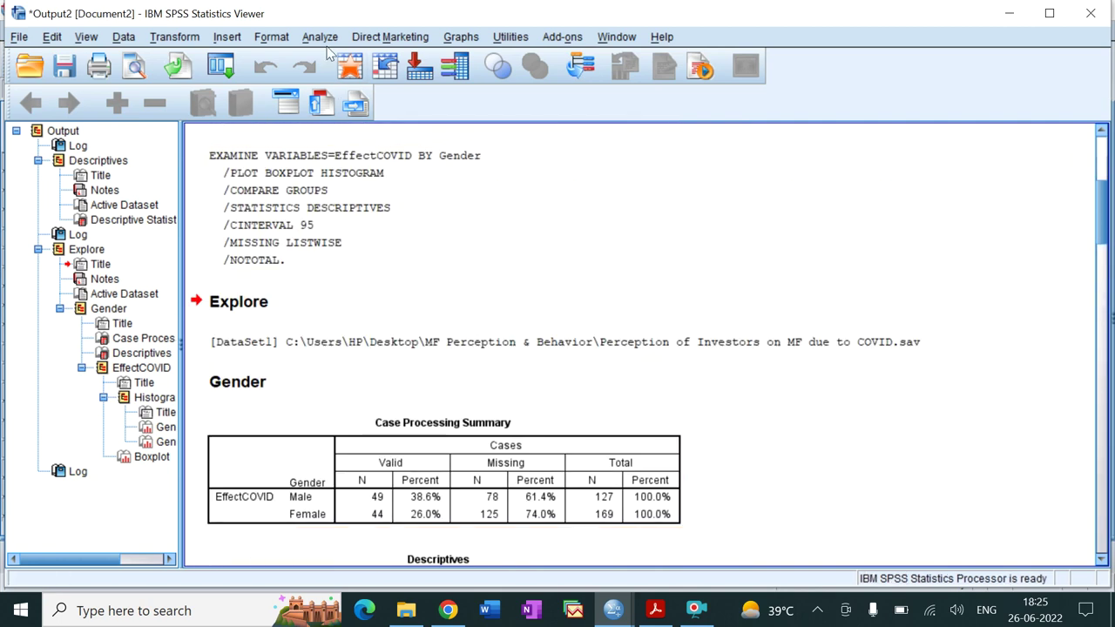
{"action": "left_click", "coordinate": [327, 40]}
{"action": "mouse_move", "coordinate": [367, 84]}
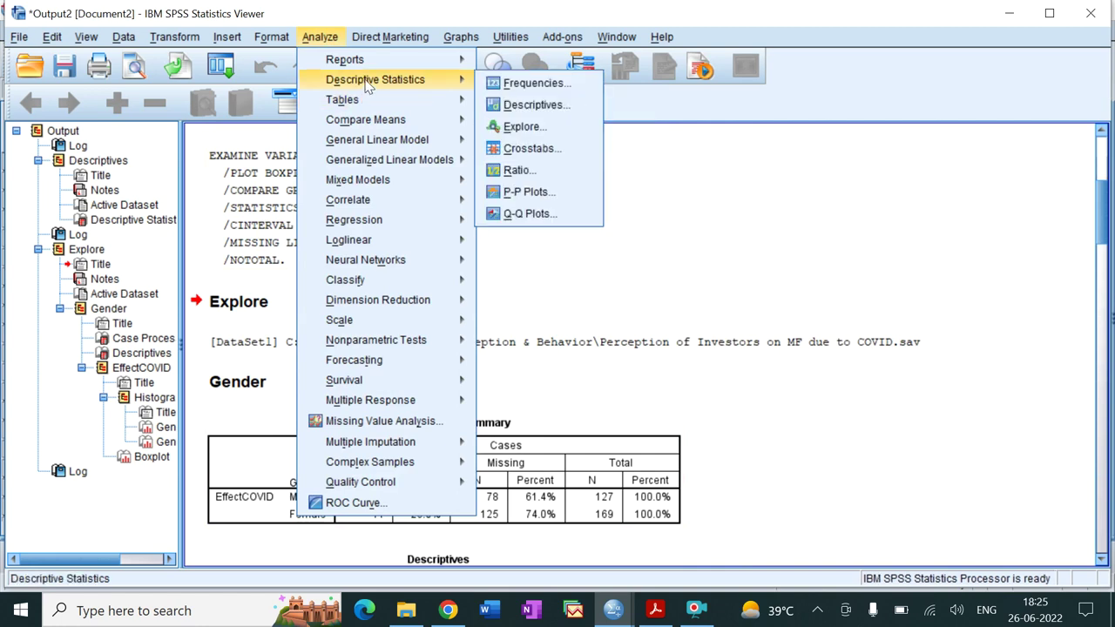
{"action": "left_click", "coordinate": [524, 126]}
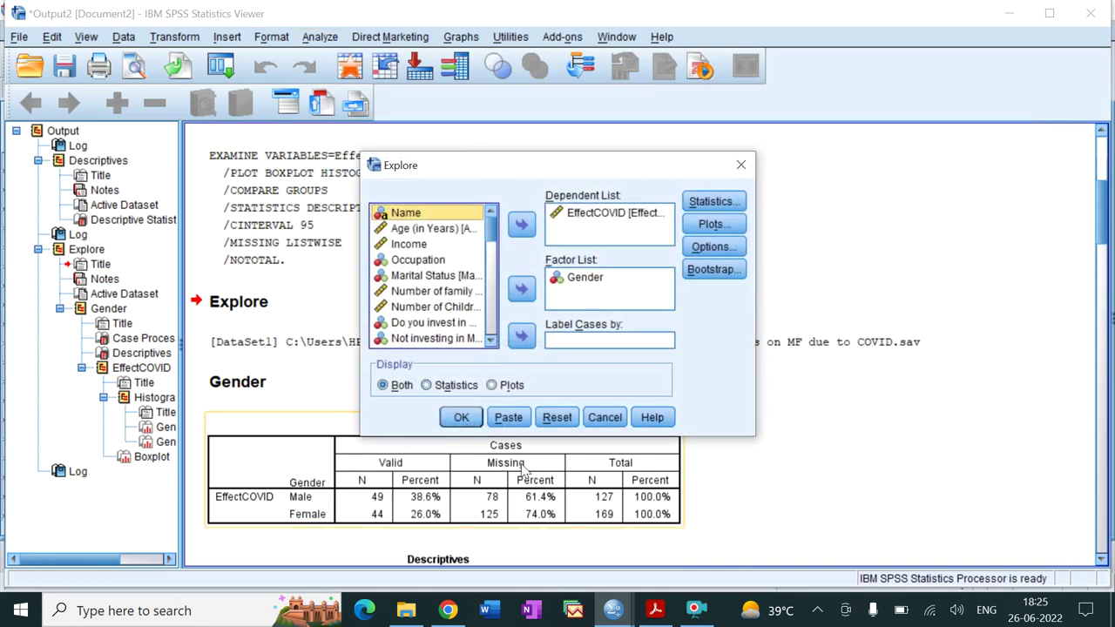
{"action": "left_click", "coordinate": [461, 417]}
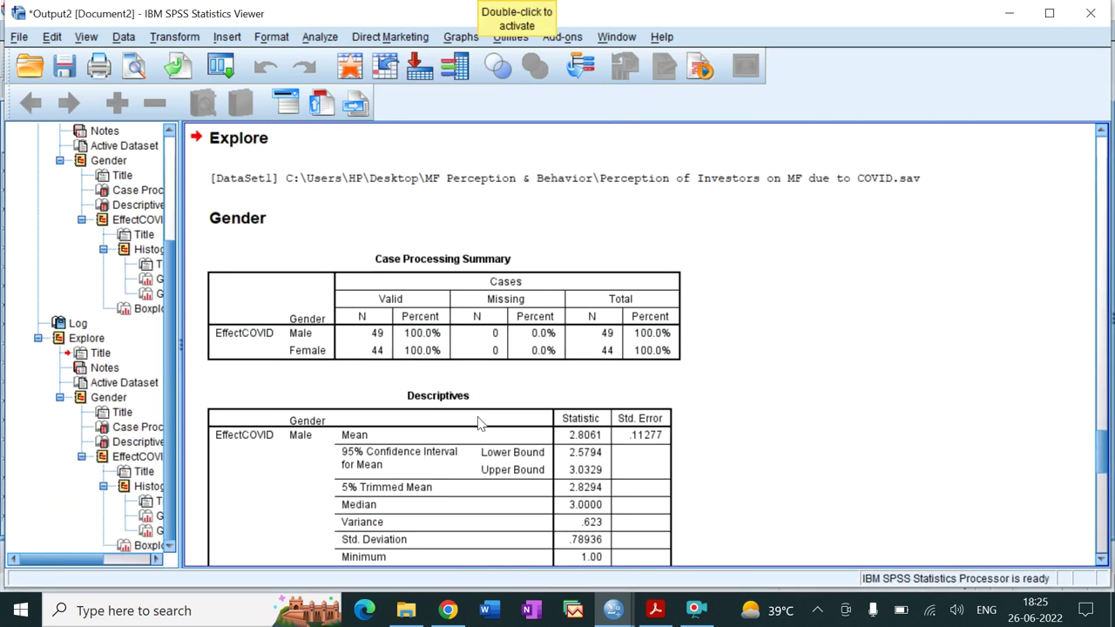
- Examine the new Case Processing Summary and the Descriptives table of EffectCOVID by gender
{"action": "scroll", "coordinate": [911, 389], "scroll_direction": "down", "scroll_amount": 3}
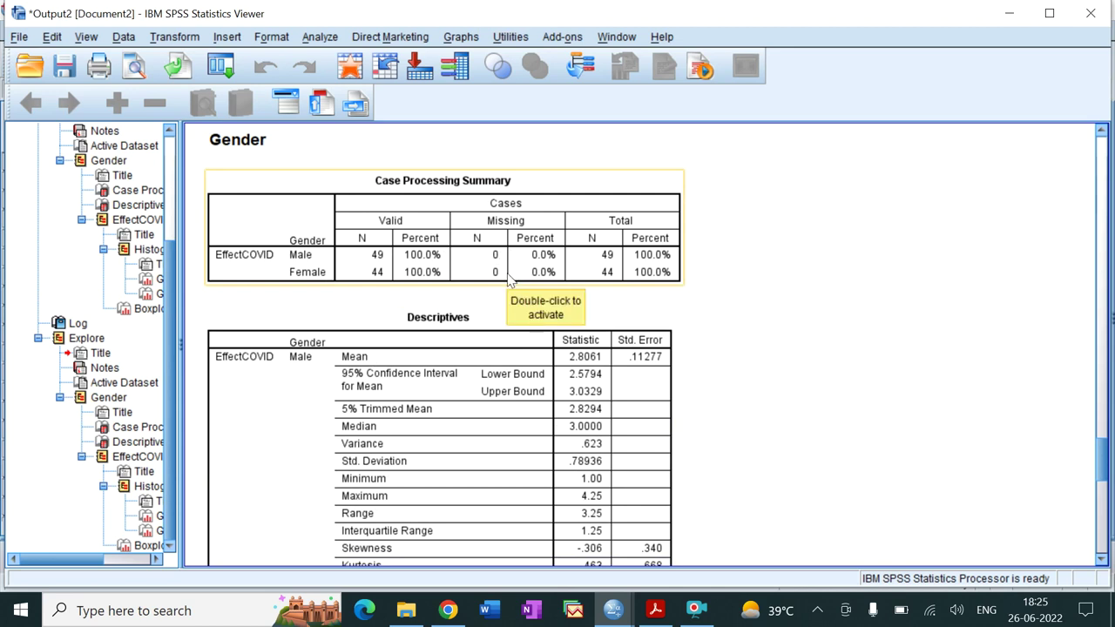
{"action": "scroll", "coordinate": [664, 299], "scroll_direction": "down", "scroll_amount": 3}
{"action": "scroll", "coordinate": [664, 299], "scroll_direction": "up", "scroll_amount": 3}
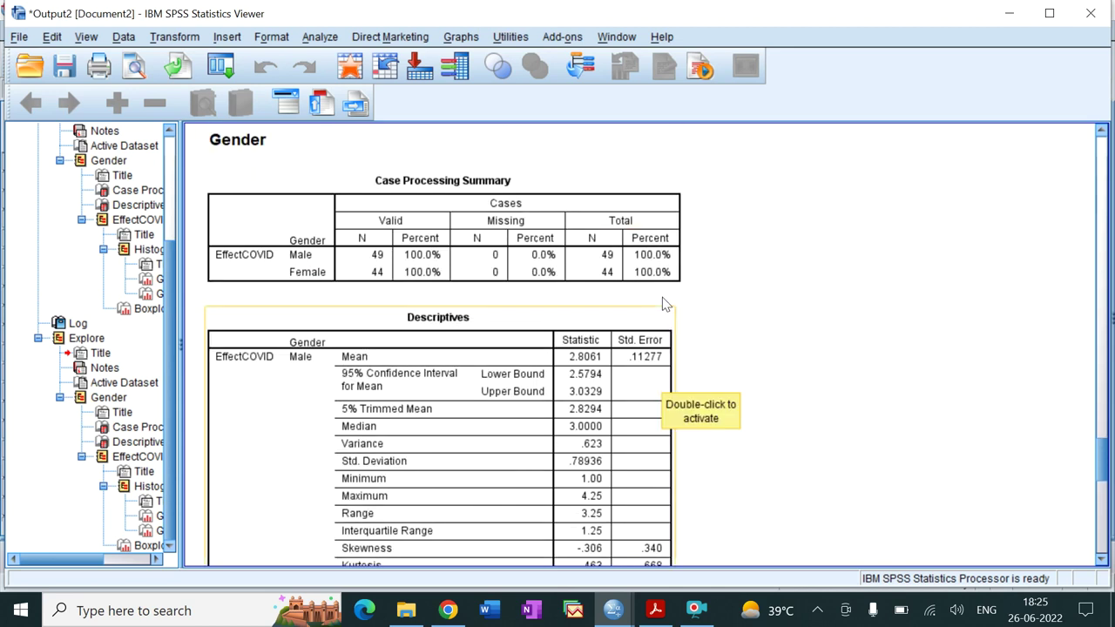
{"action": "scroll", "coordinate": [799, 279], "scroll_direction": "down", "scroll_amount": 3}
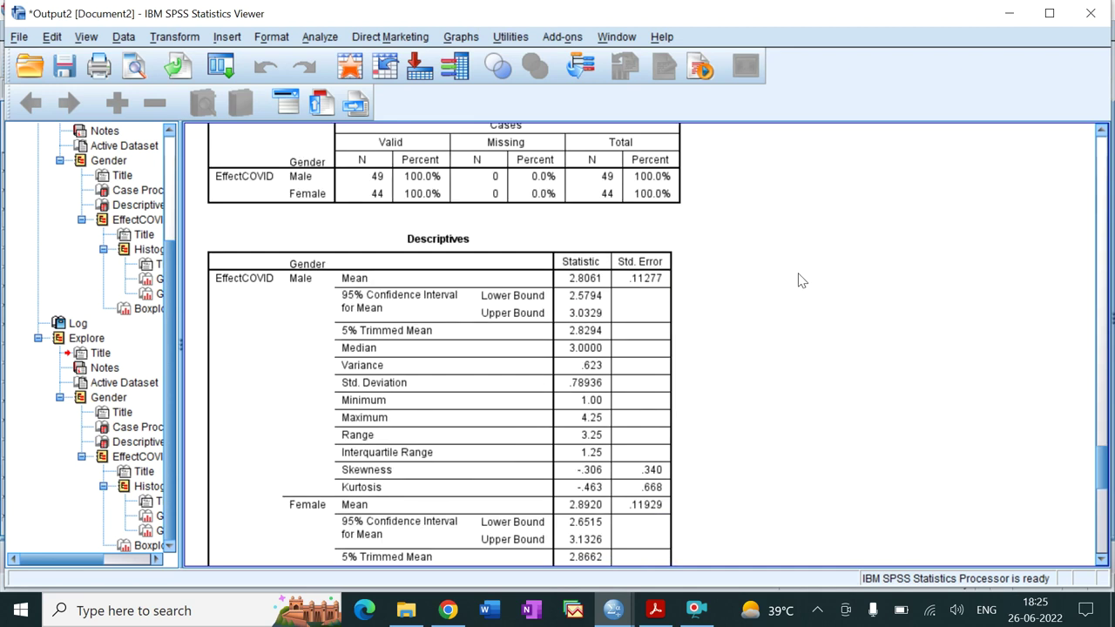